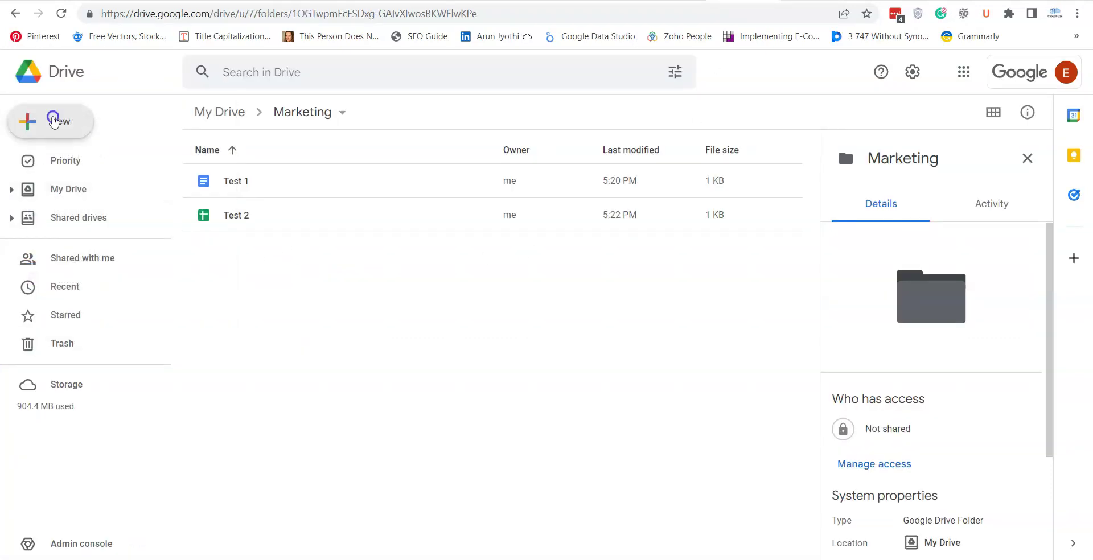
Create a Google Slides presentation named 'Test 3' in Marketing, then return to the Test 1 document
left_click(51, 117)
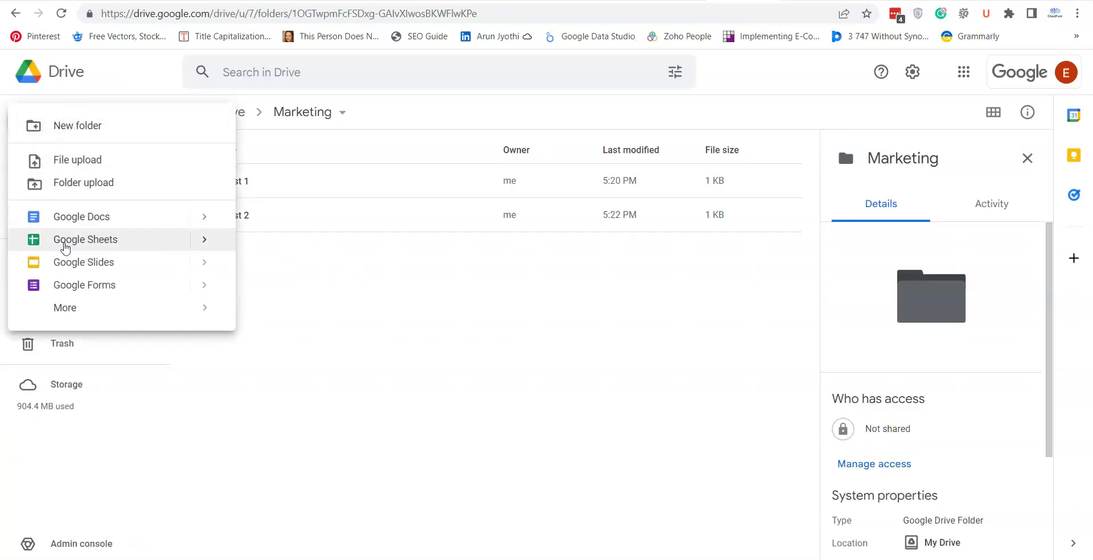
left_click(67, 262)
type("Test 3")
left_click(243, 167)
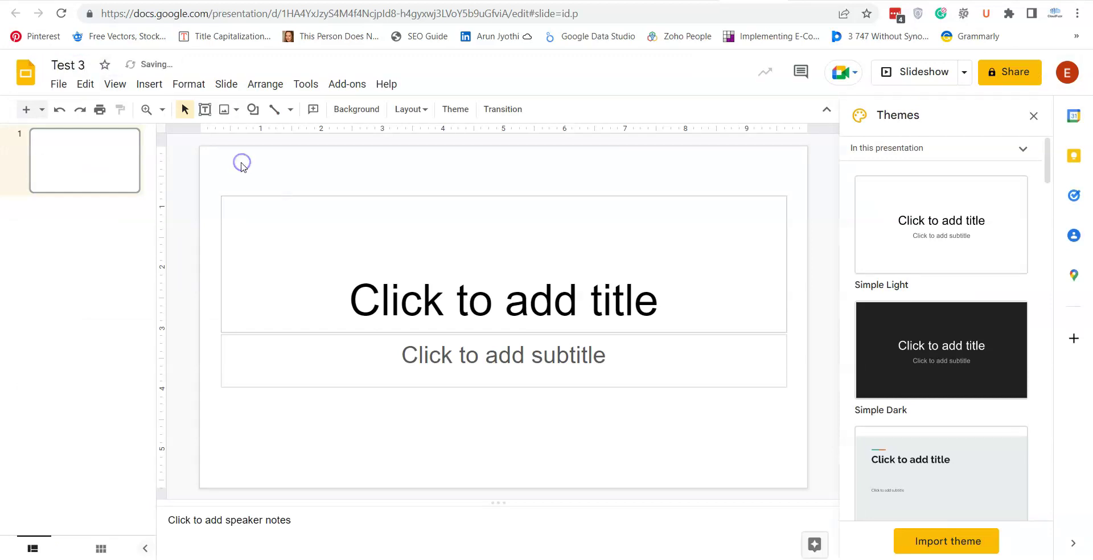
key("ctrl+w")
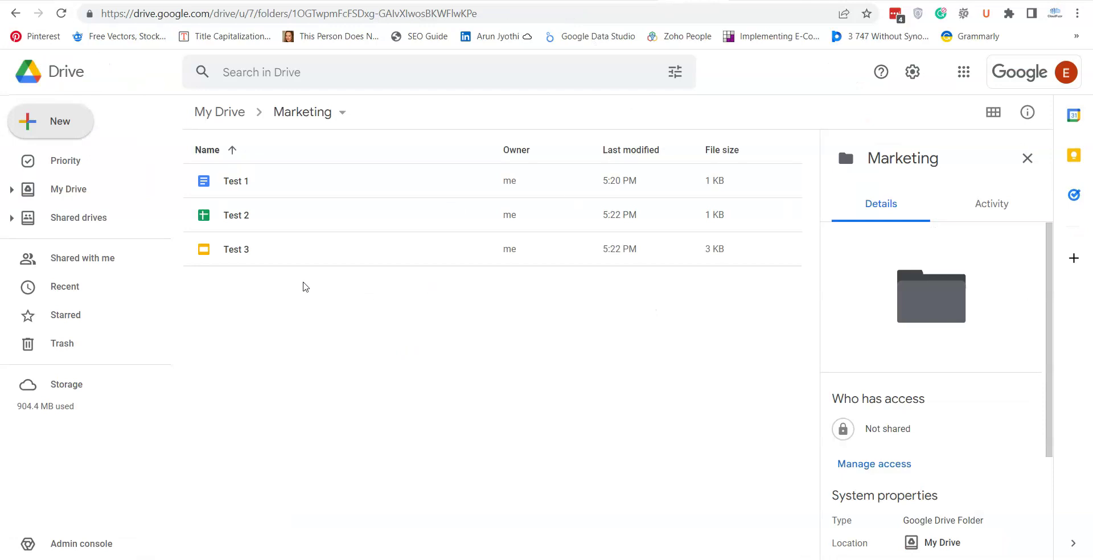
key("ctrl+w")
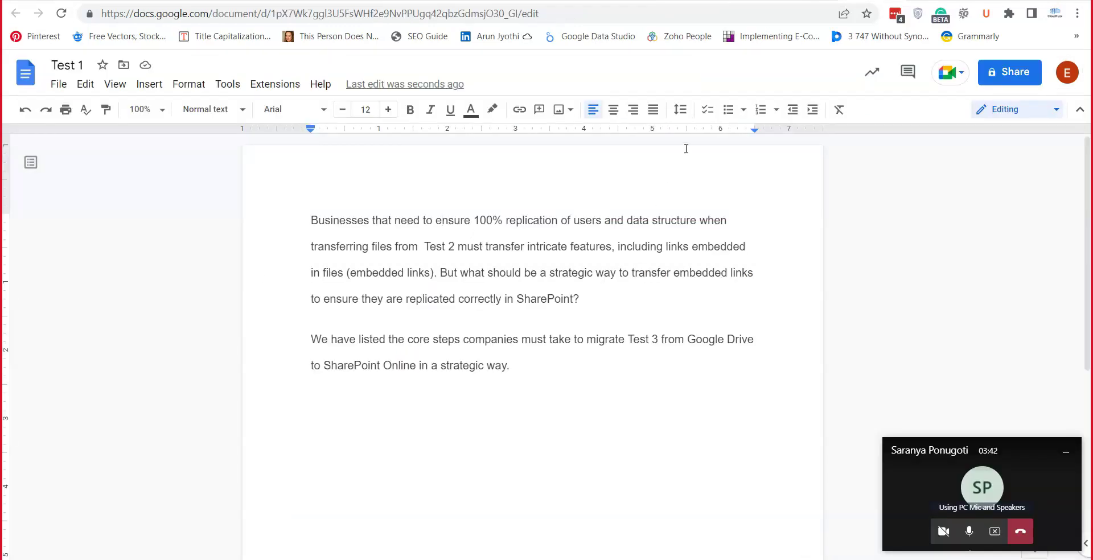
Copy a file's web address and link the words 'Test 2' in Test 1 to it
key("ctrl+w")
left_click(625, 14)
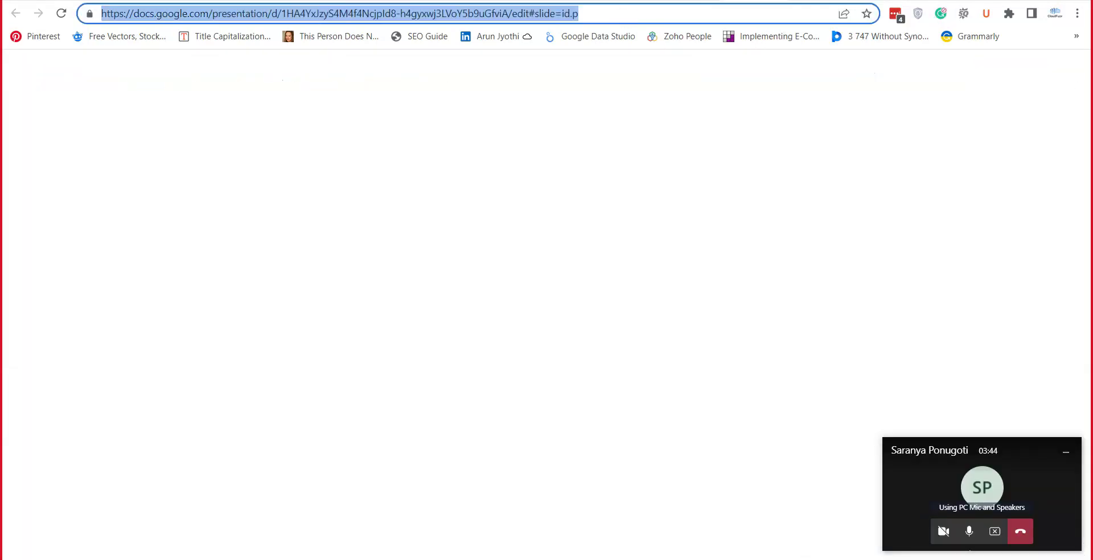
key("ctrl+w")
left_click_drag(425, 247, 457, 247)
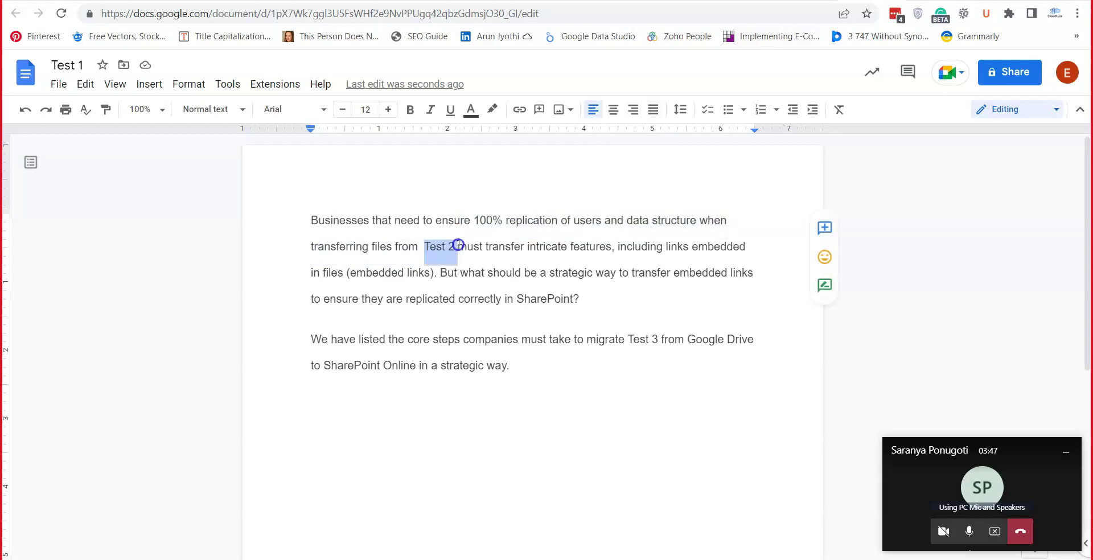
left_click(519, 109)
key("ctrl+v")
left_click(667, 286)
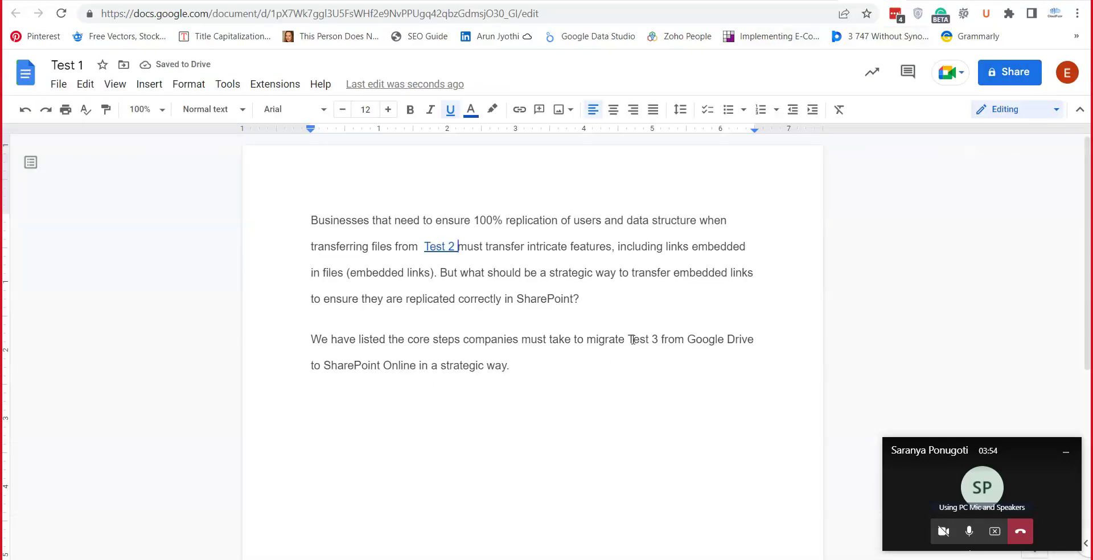
Link the words 'Test 3' in the second paragraph to the copied file address
left_click_drag(625, 339, 658, 341)
left_click(528, 113)
key("ctrl+v")
left_click(766, 381)
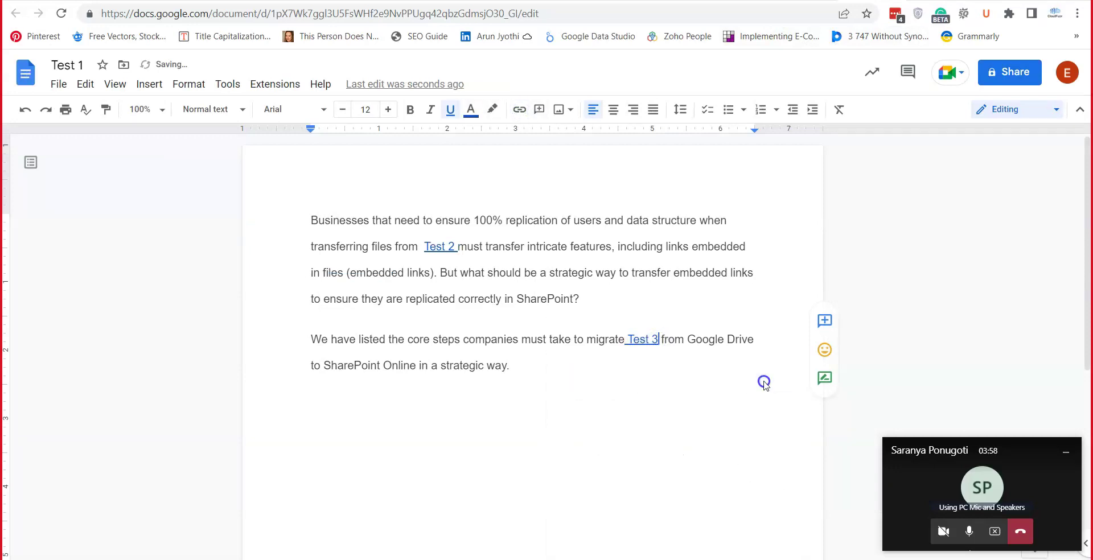
left_click(600, 402)
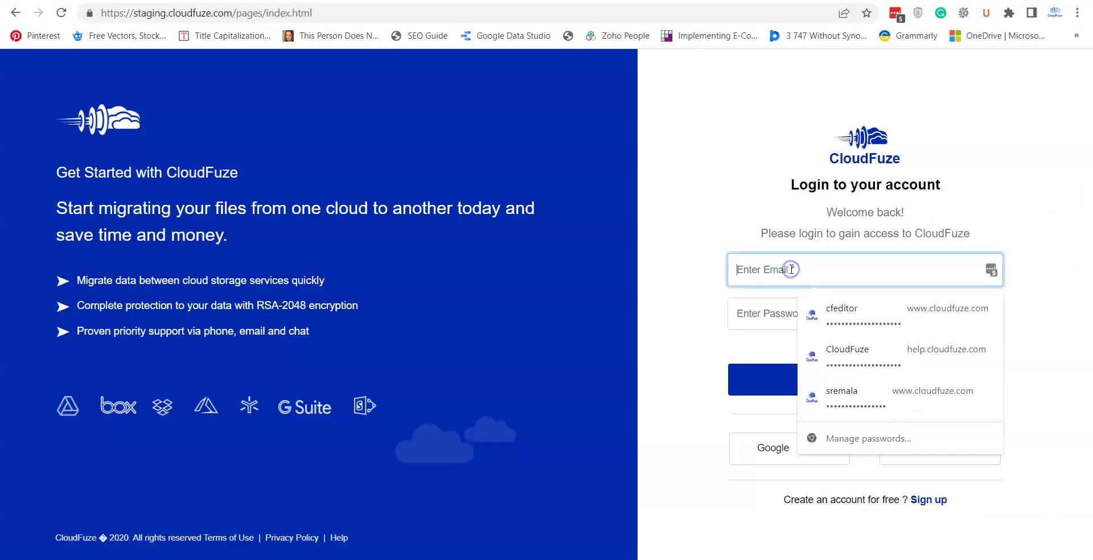
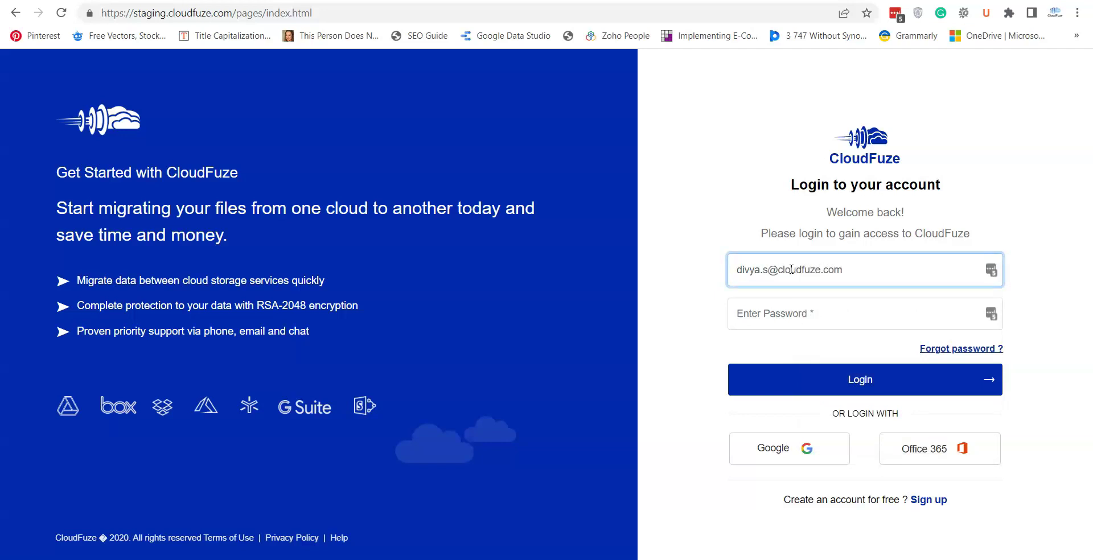
Log in to CloudFuze with the account email and password, then choose Multi User Migration
left_click(779, 312)
type("•")
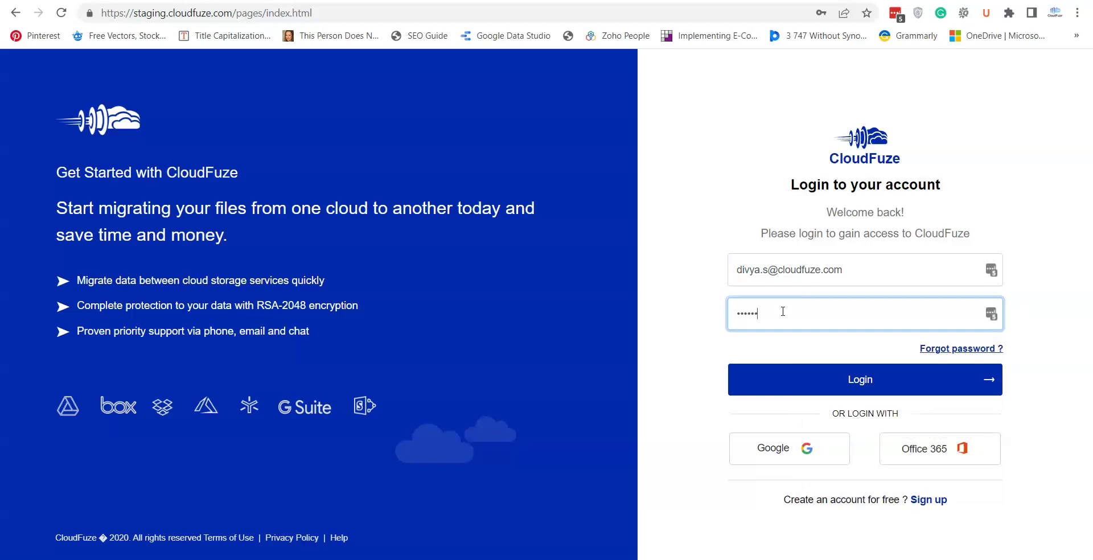
left_click(835, 387)
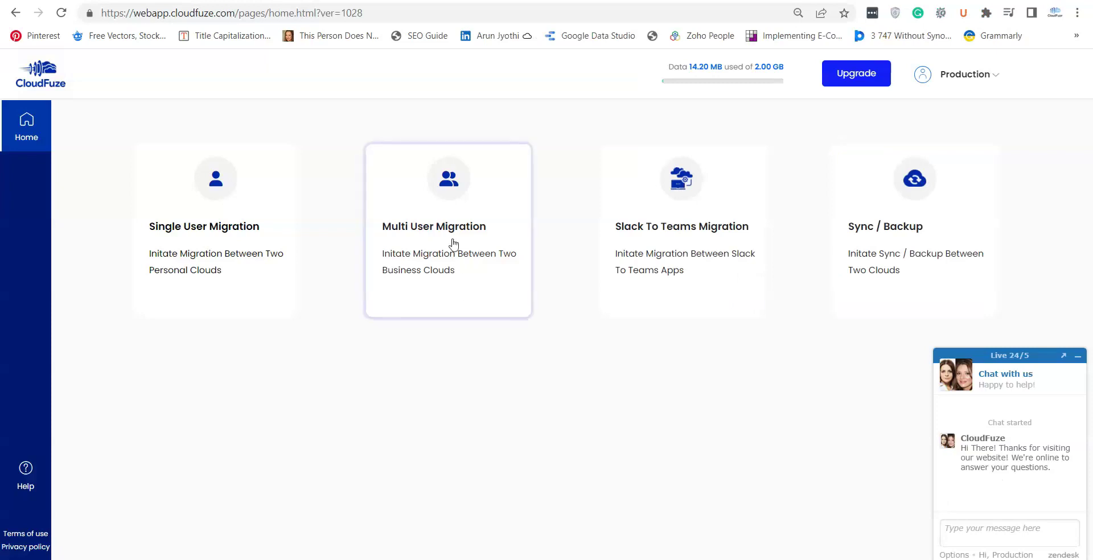
left_click(441, 200)
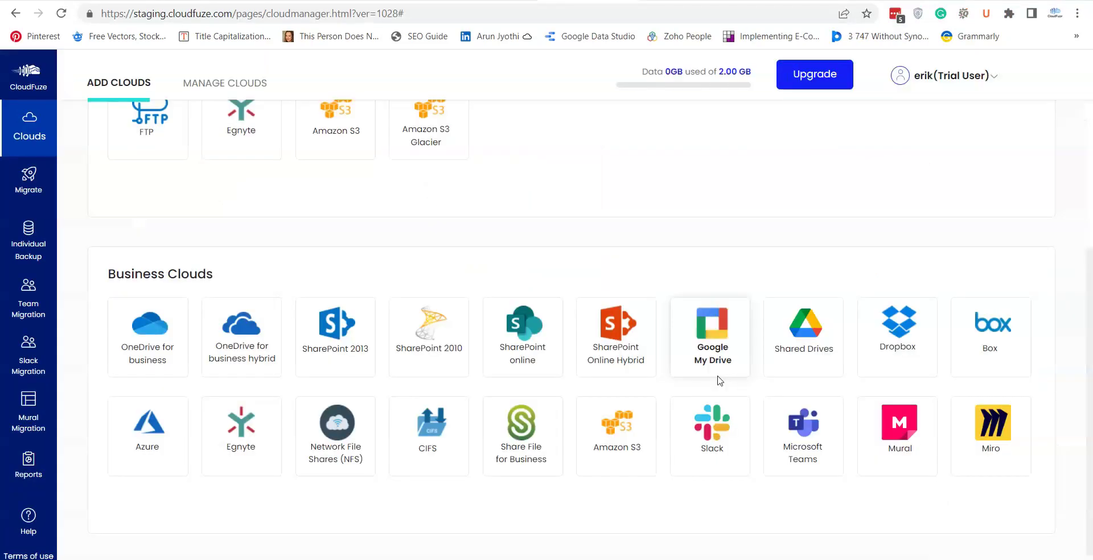
Add Google My Drive from Business Clouds and start its Google authentication
left_click(720, 445)
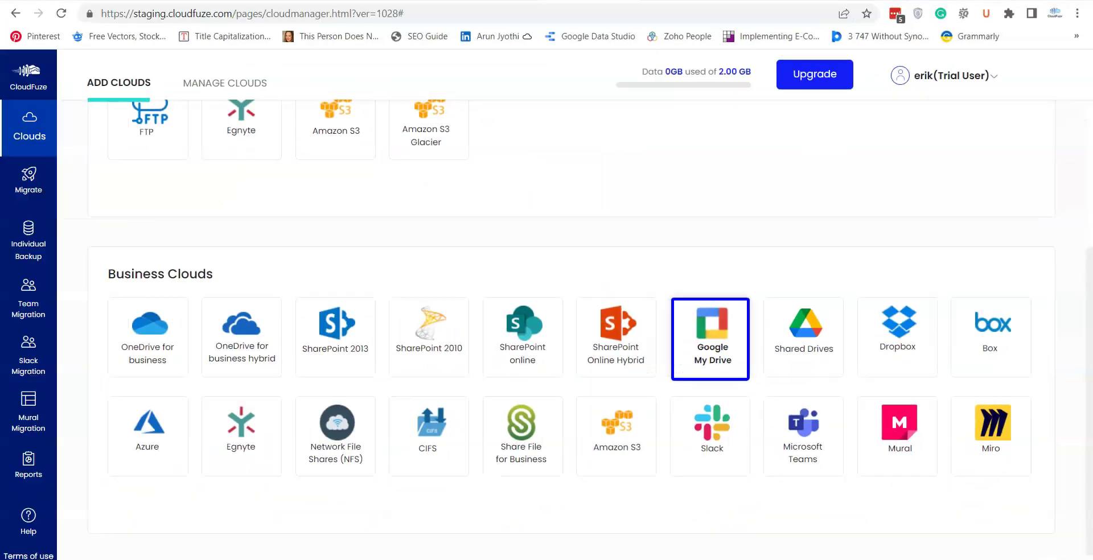
left_click(712, 370)
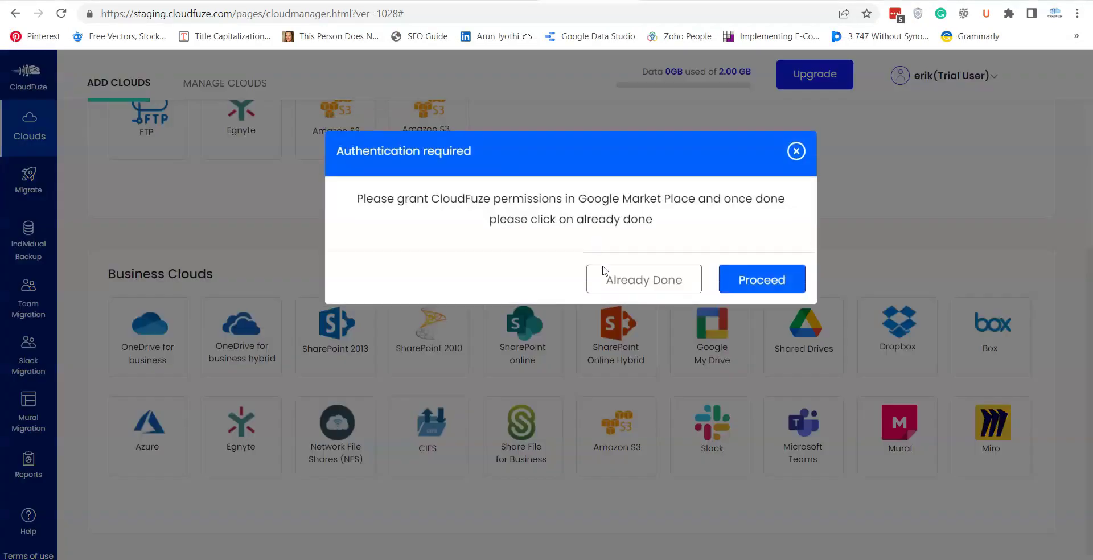
left_click(614, 281)
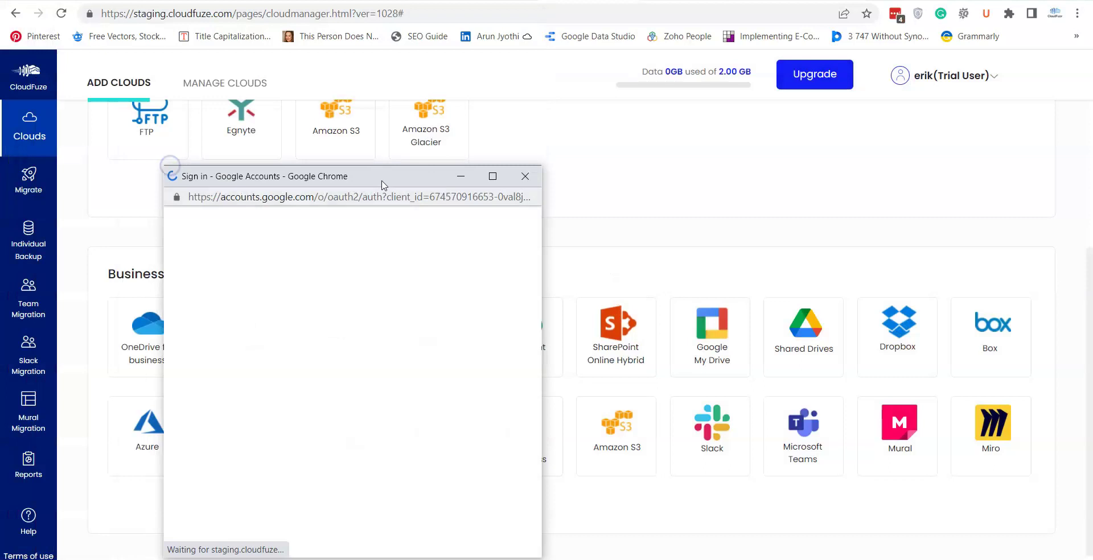
left_click_drag(383, 181, 470, 114)
Sign in to Google with the admin account's e-mail and password
left_click(337, 351)
left_click(469, 434)
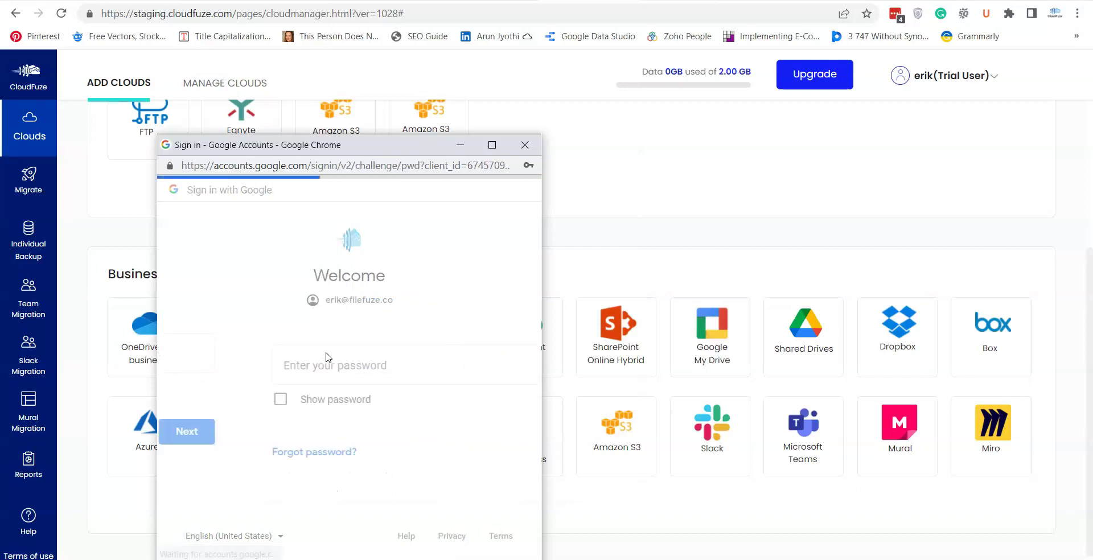
left_click(324, 357)
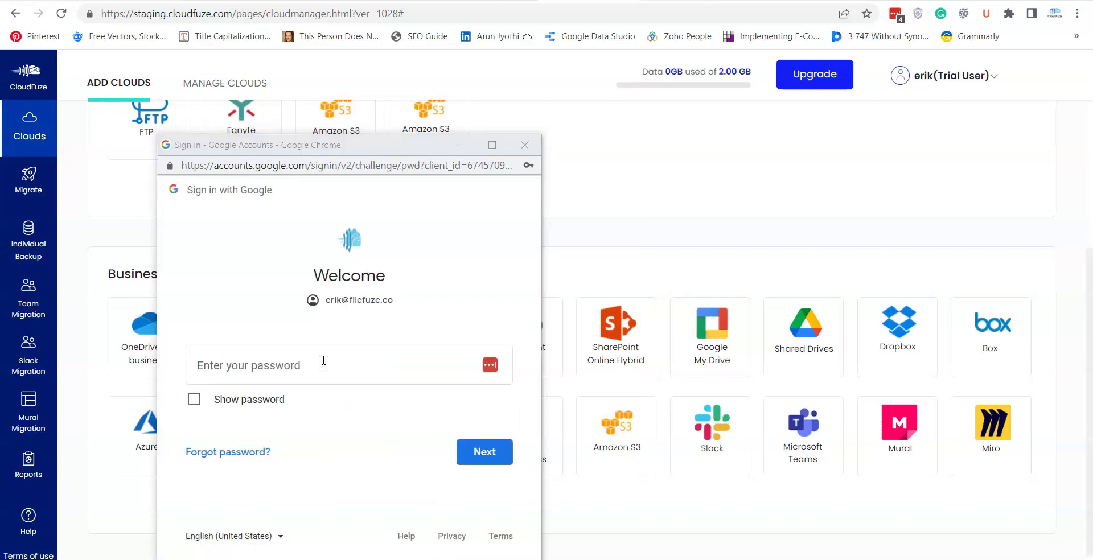
left_click(323, 360)
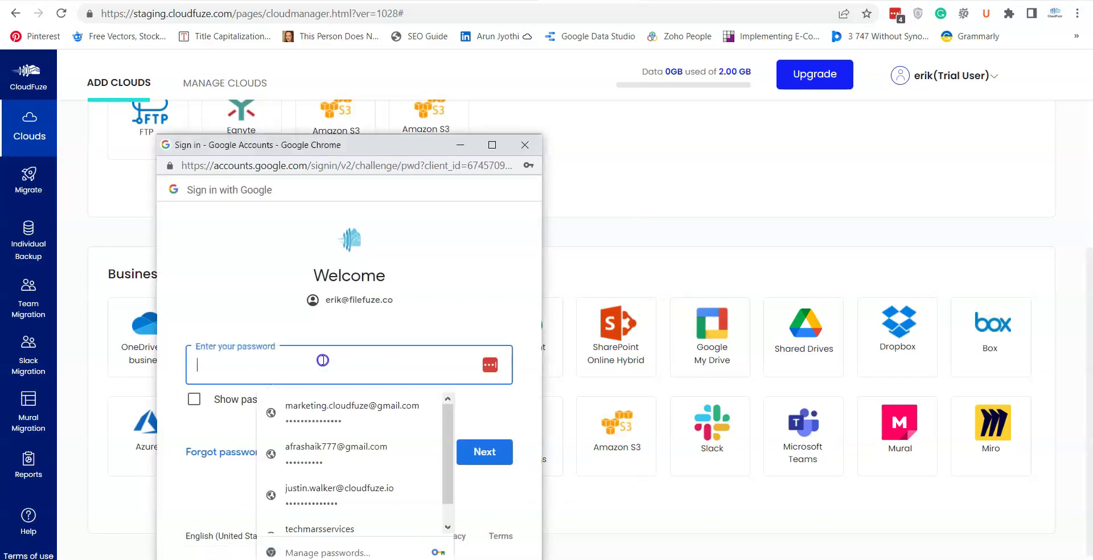
type("•••")
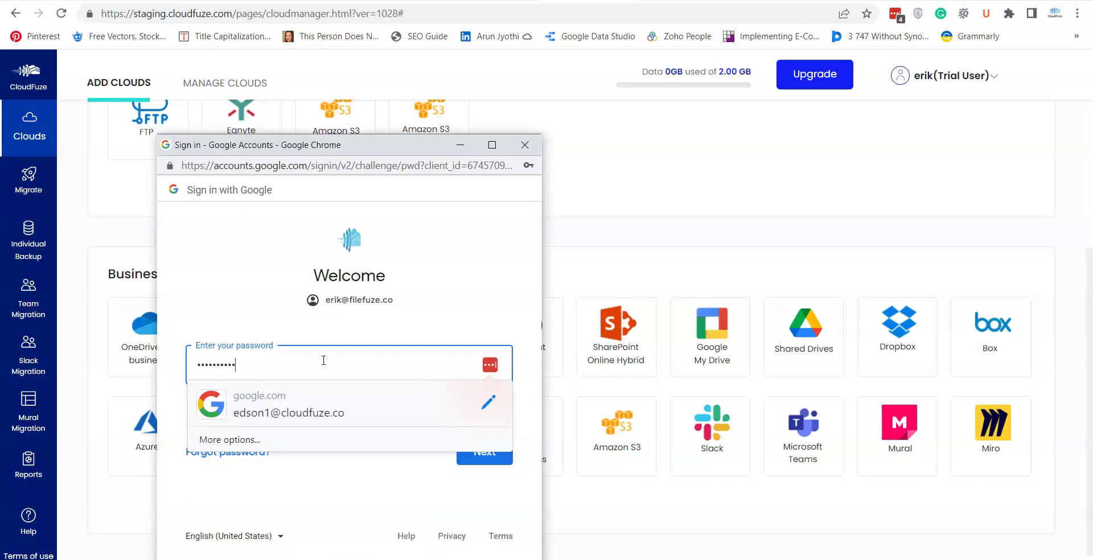
type("•")
left_click(484, 453)
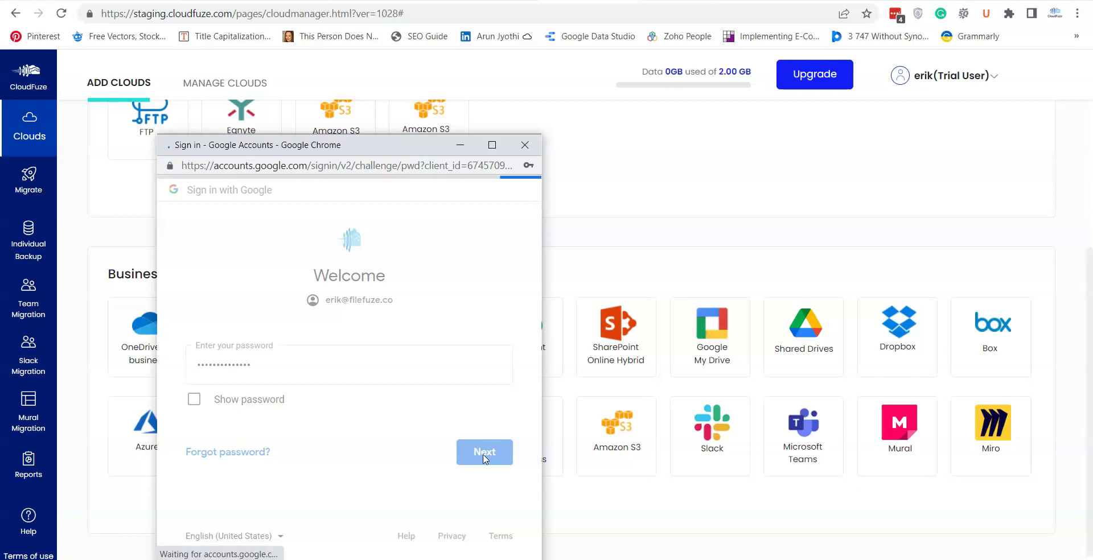
Scroll through Google's consent request reviewing the Drive and domain permissions for CloudFuze
scroll(535, 307, "down", 3)
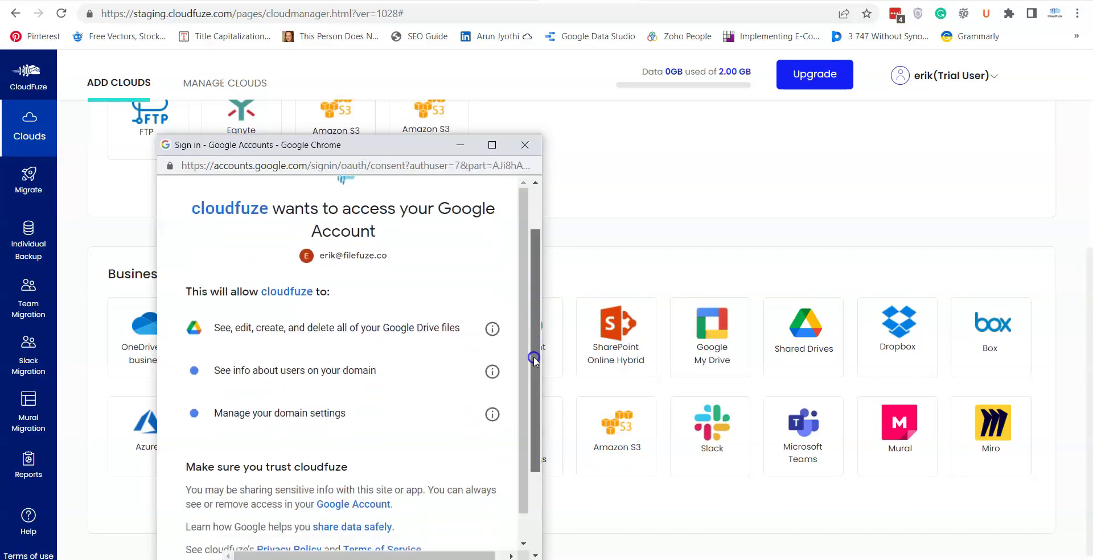
left_click(441, 464)
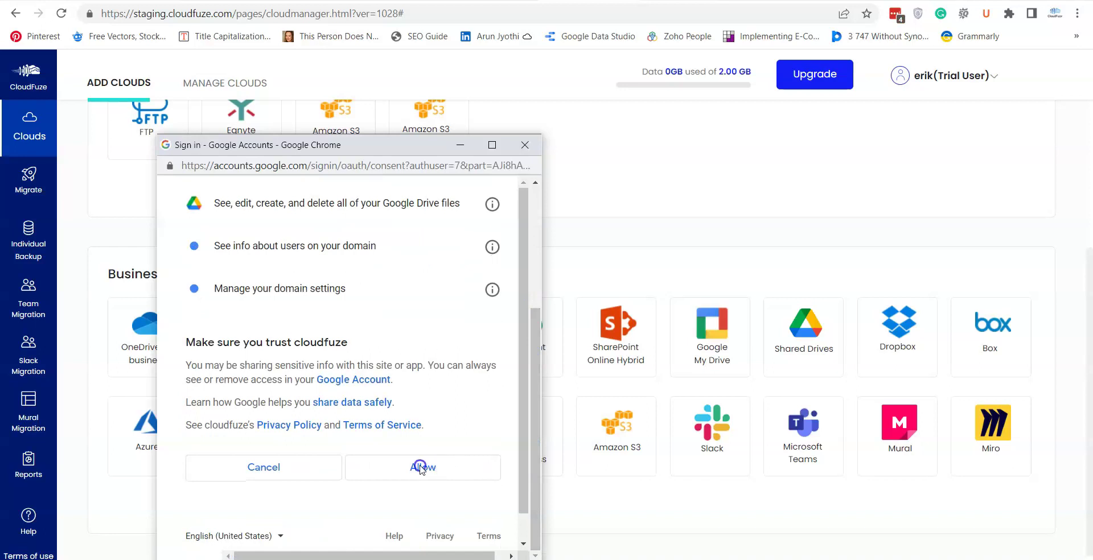
left_click(522, 421)
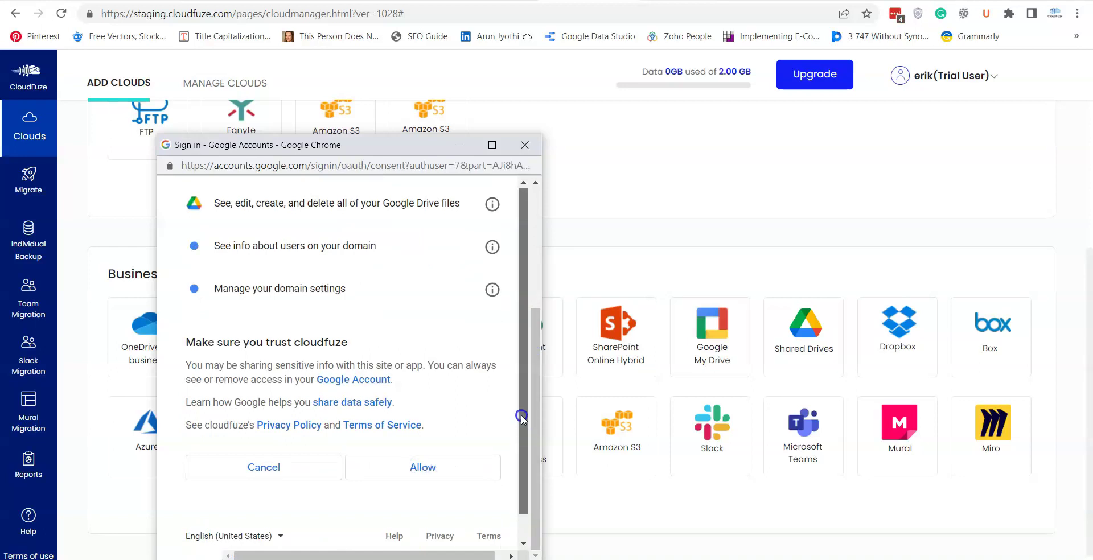
left_click_drag(533, 412, 539, 480)
left_click(413, 474)
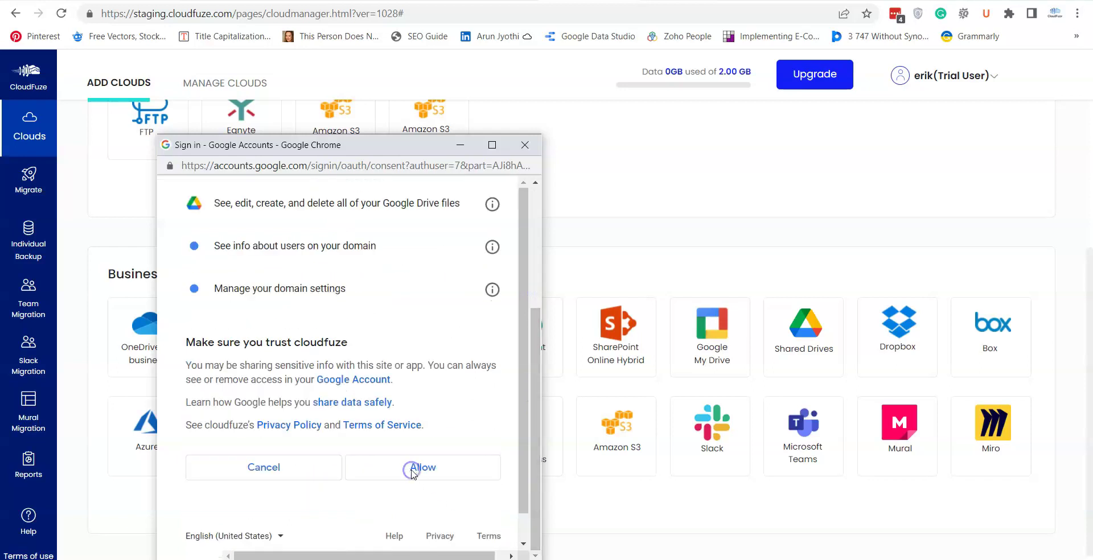
scroll(493, 398, "down", 3)
Allow CloudFuze's Google access, then return to Add Clouds and pick SharePoint online
left_click(493, 434)
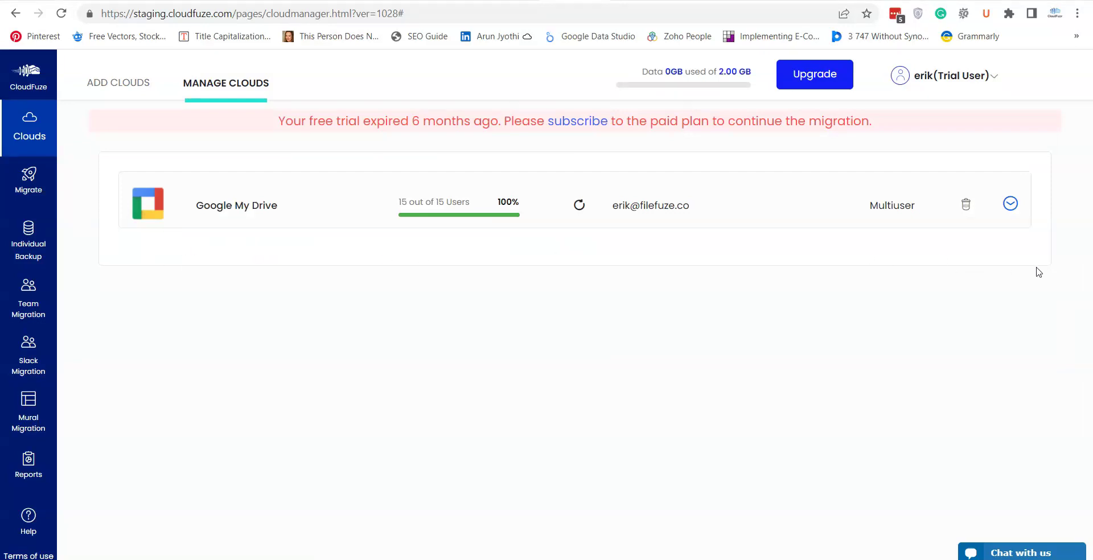
left_click(125, 91)
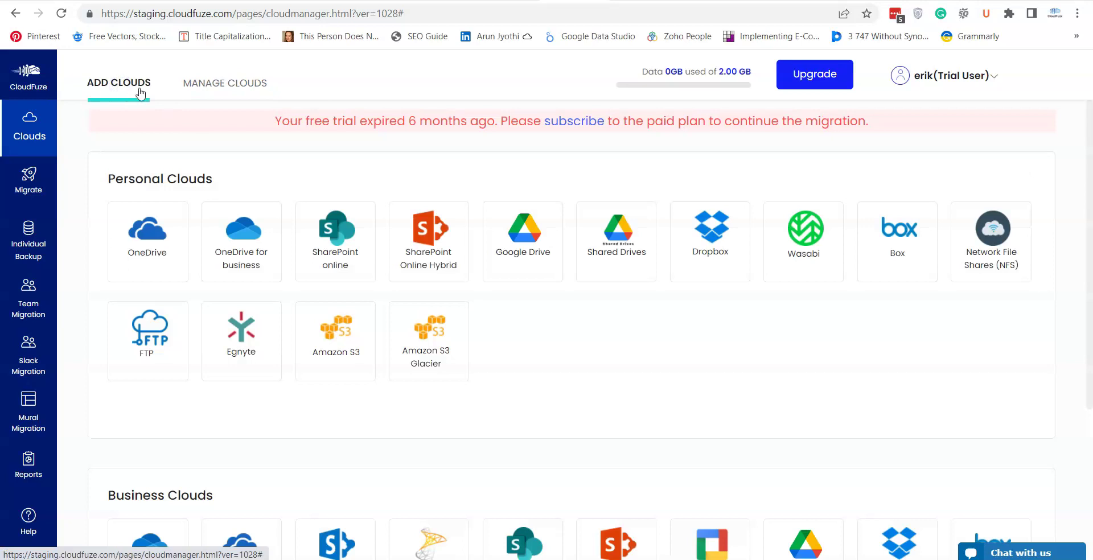
left_click_drag(1090, 318, 1089, 498)
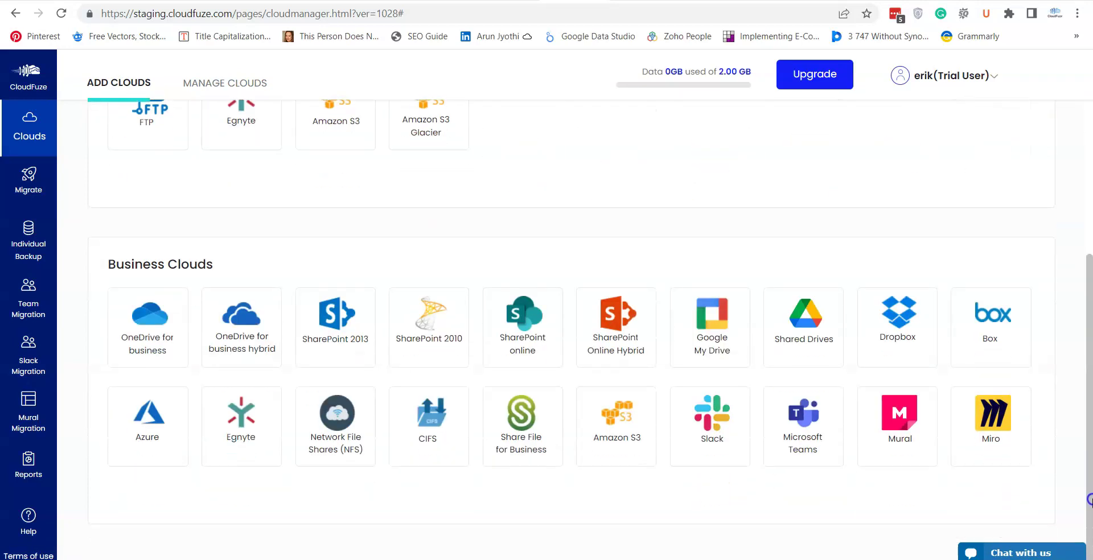
left_click(532, 359)
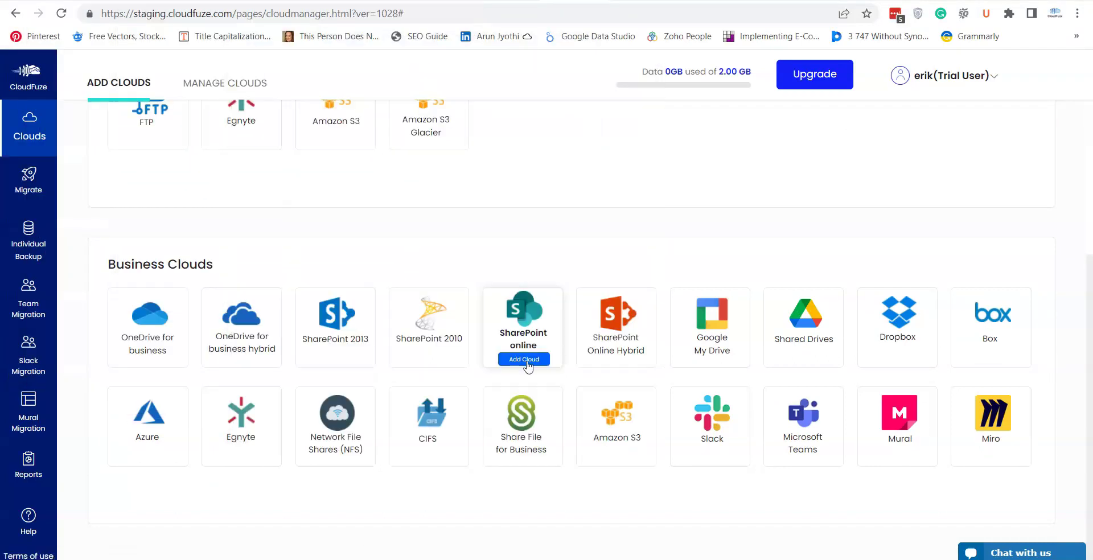
Sign in to SharePoint online with the Microsoft work account, declining the browser's password-save prompts
left_click(526, 360)
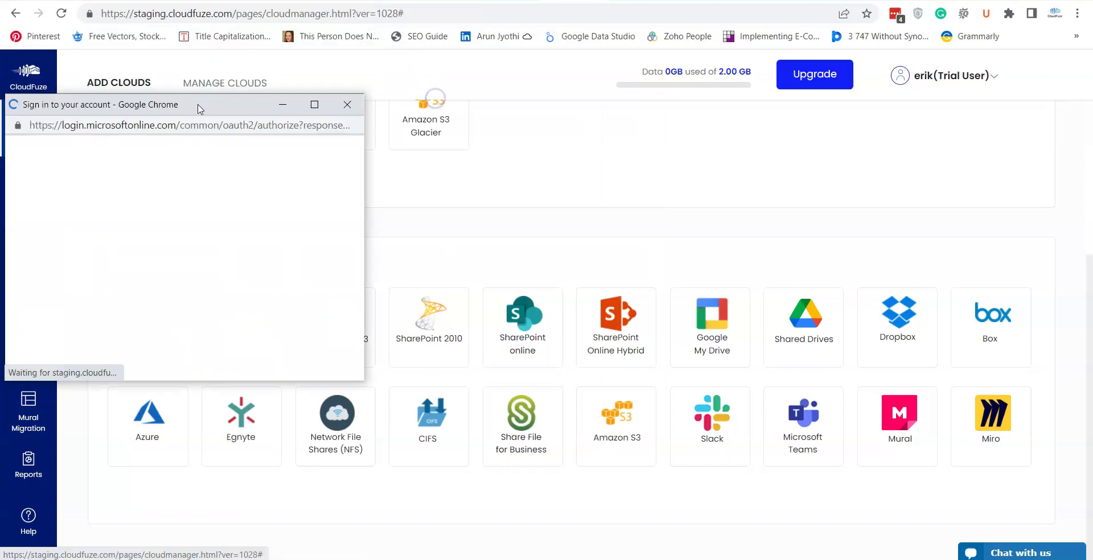
left_click_drag(219, 112, 620, 132)
left_click(573, 244)
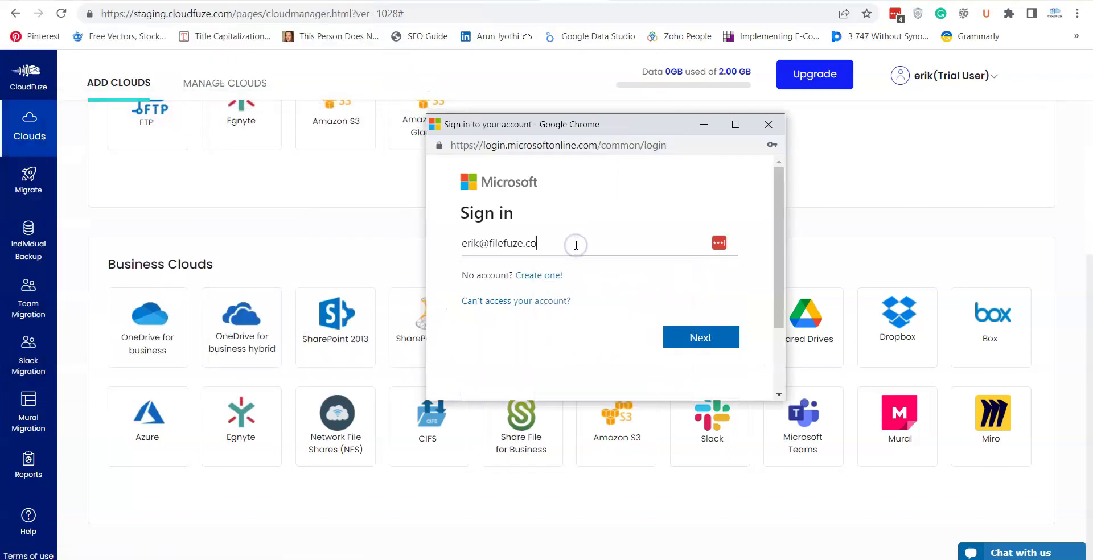
left_click(712, 342)
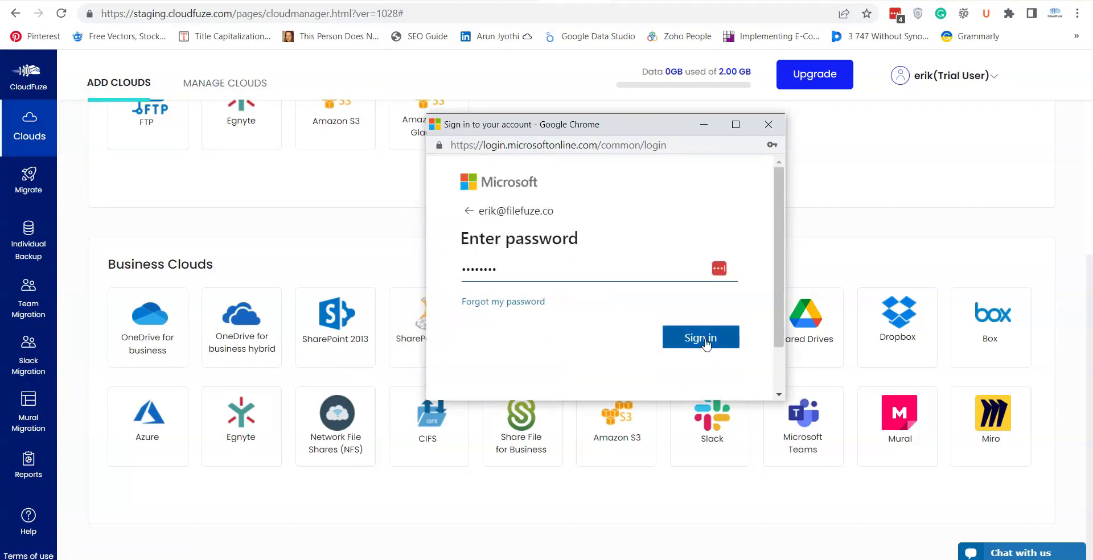
left_click(706, 341)
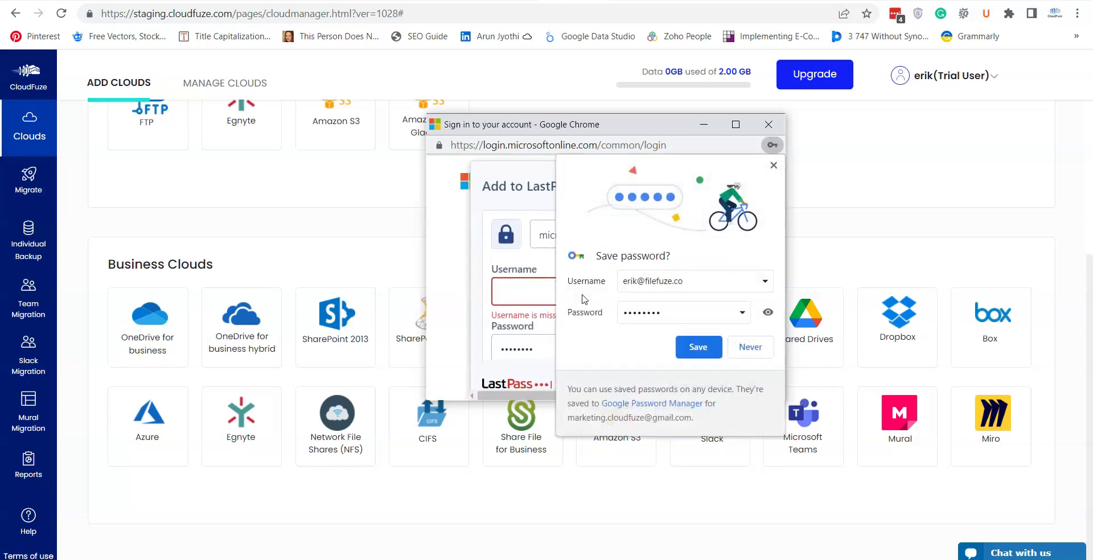
left_click(757, 348)
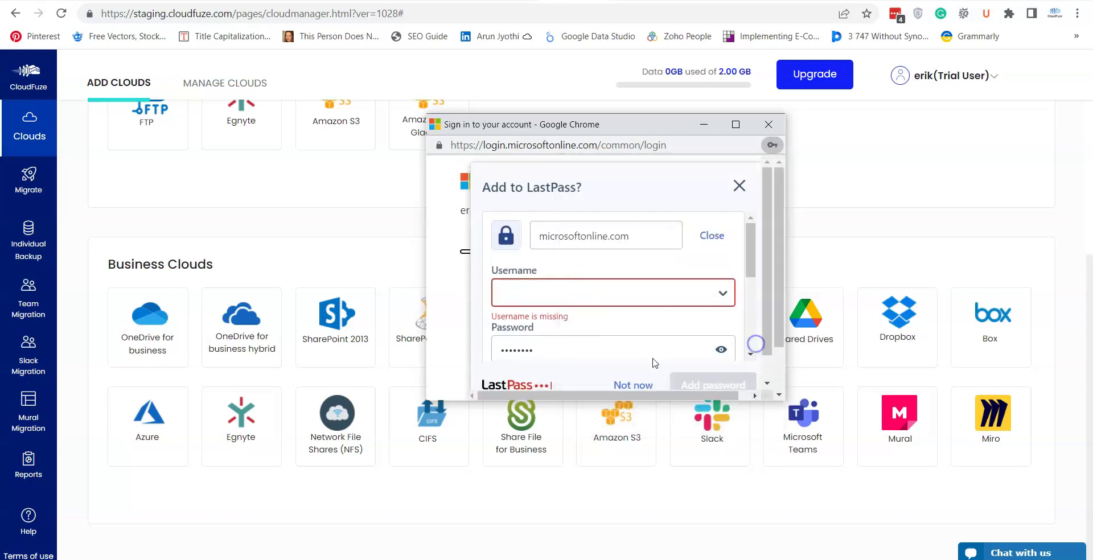
left_click(734, 186)
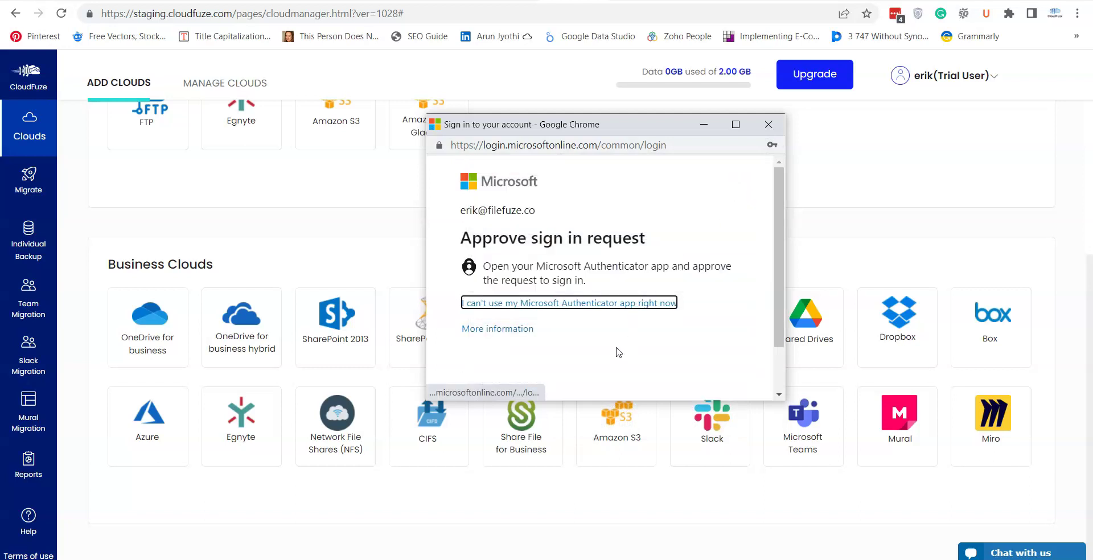
left_click_drag(776, 241, 780, 271)
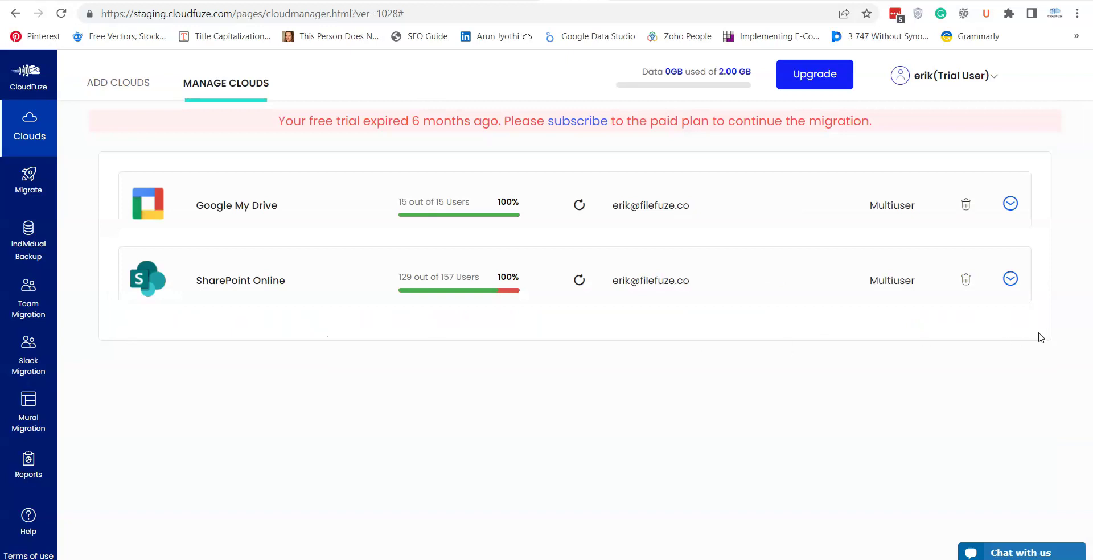
Open Team Migration from the sidebar and choose the Google My Drive account as source
left_click(117, 83)
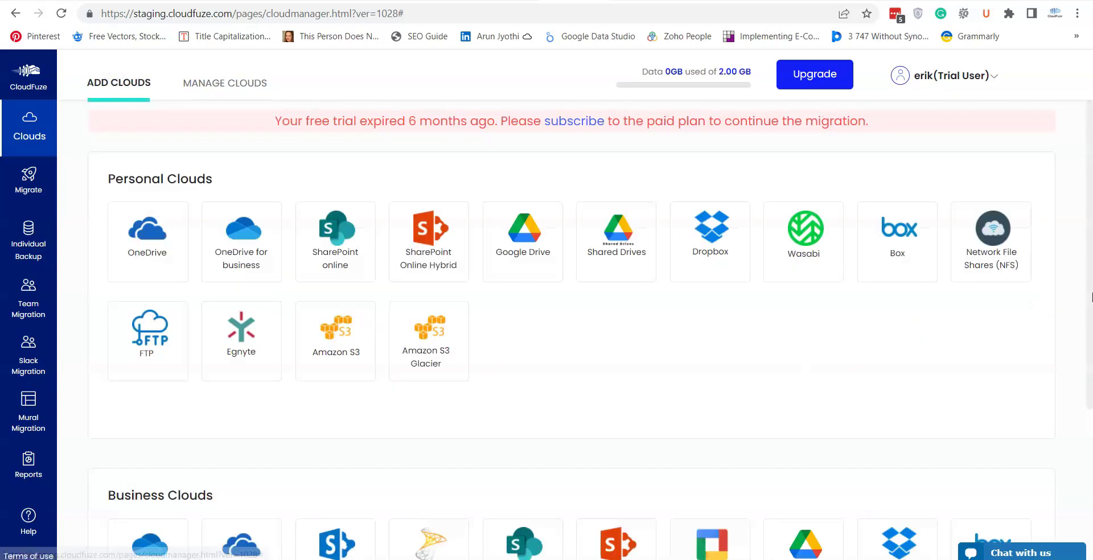
left_click_drag(1089, 198, 1089, 344)
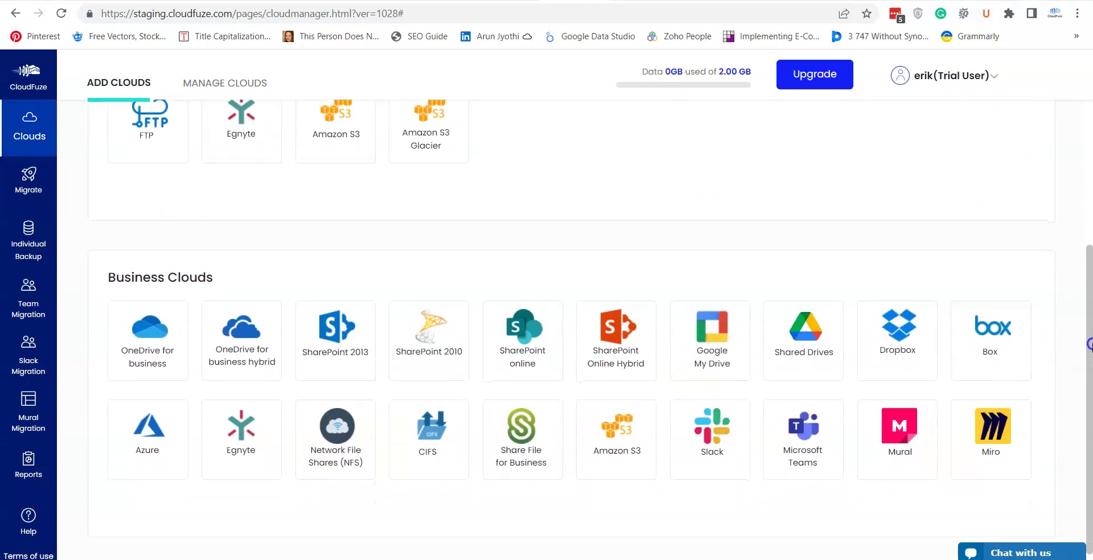
left_click(41, 320)
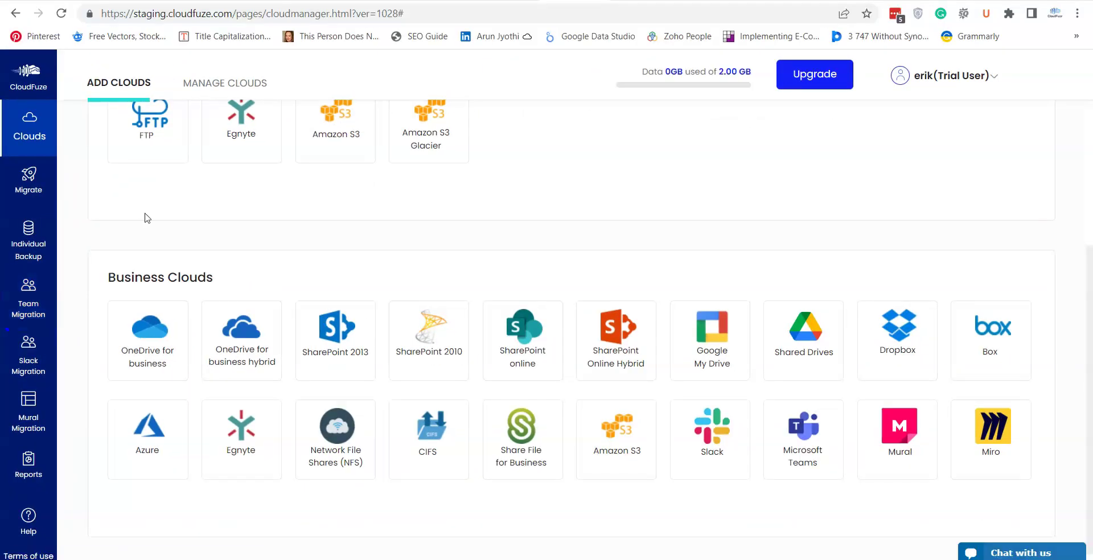
left_click(29, 301)
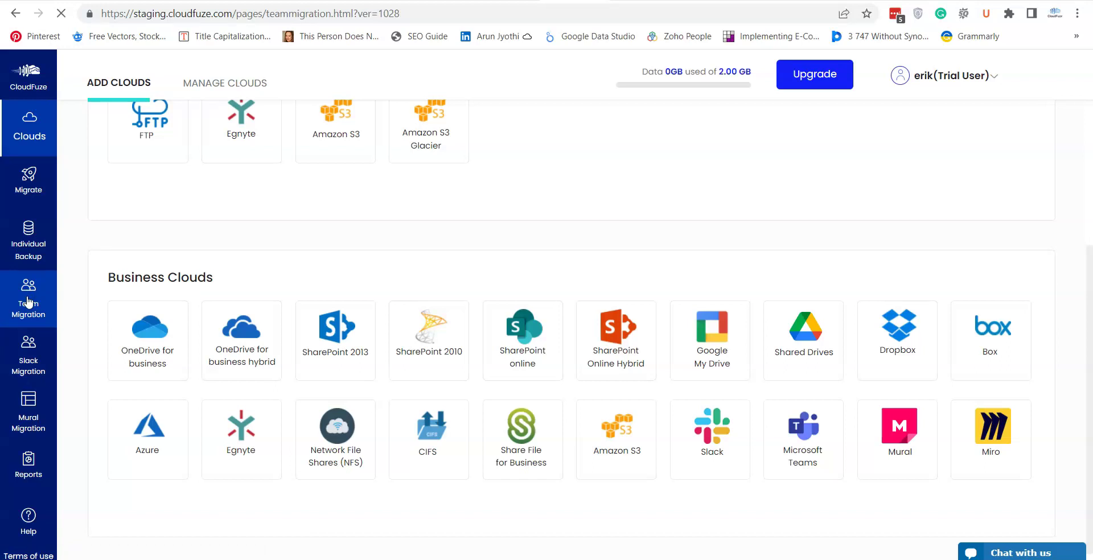
left_click(110, 260)
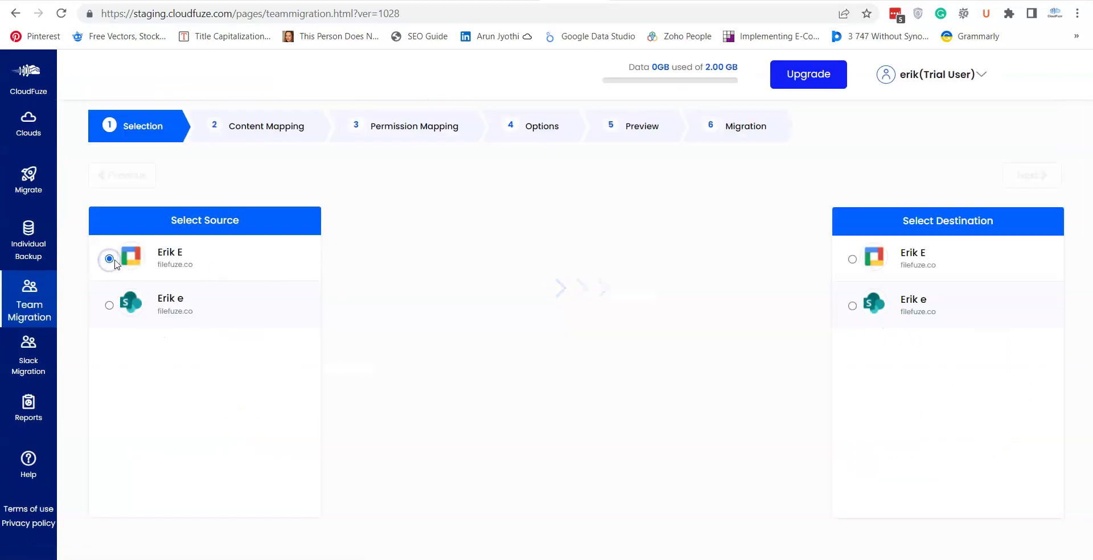
Choose the SharePoint Online account as destination and advance to Content Mapping
left_click(852, 306)
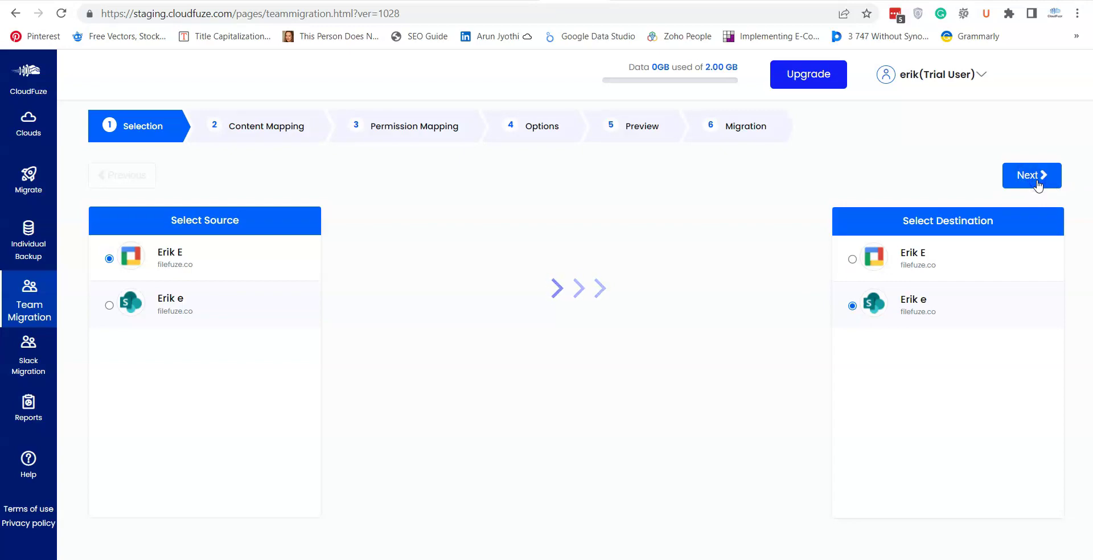
left_click(1037, 185)
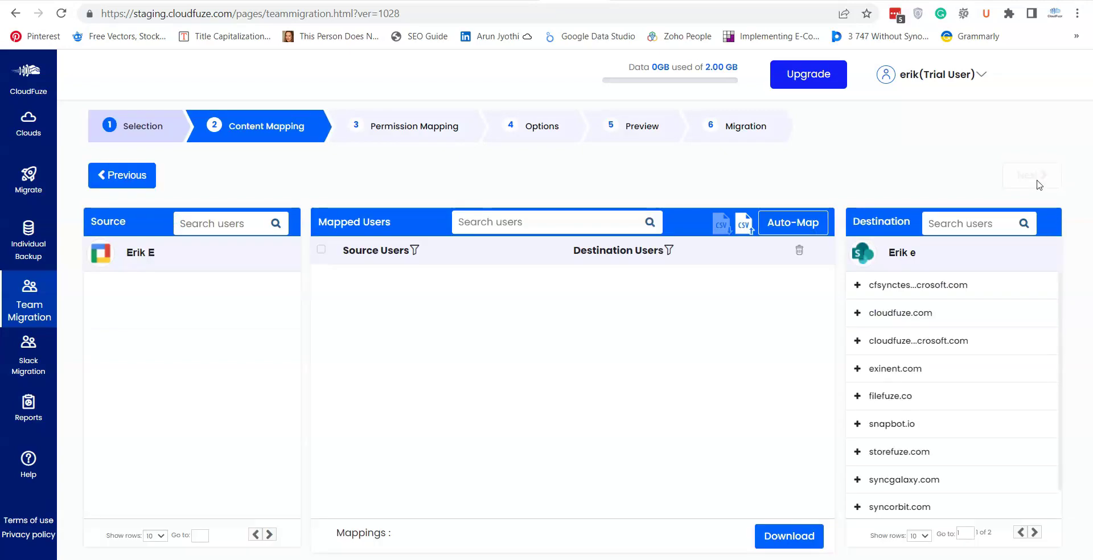
Upload the 'Embedded links' CSV and select the Marketing to Client test/Documents mapping
left_click(744, 223)
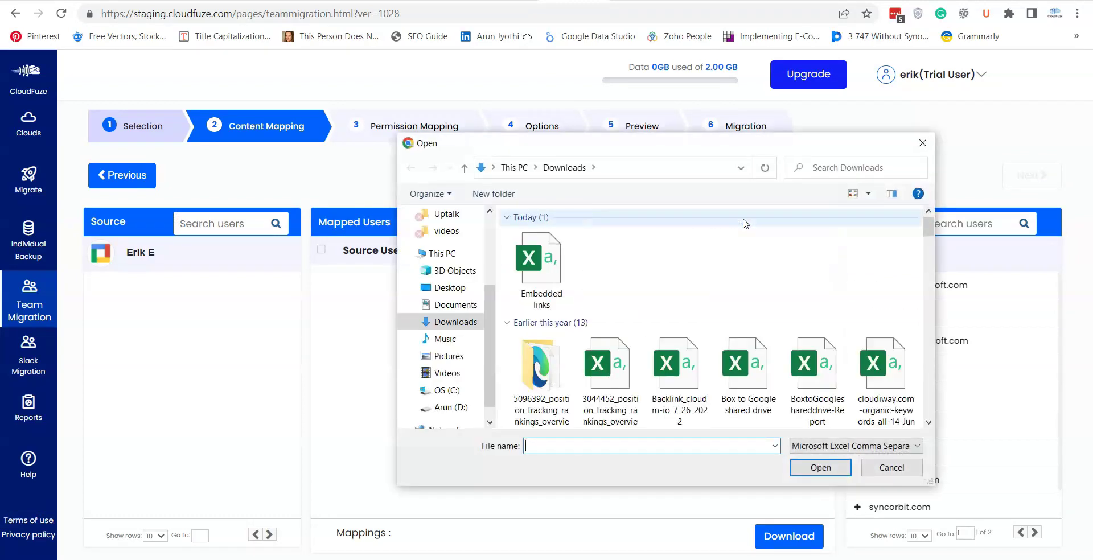
left_click(821, 467)
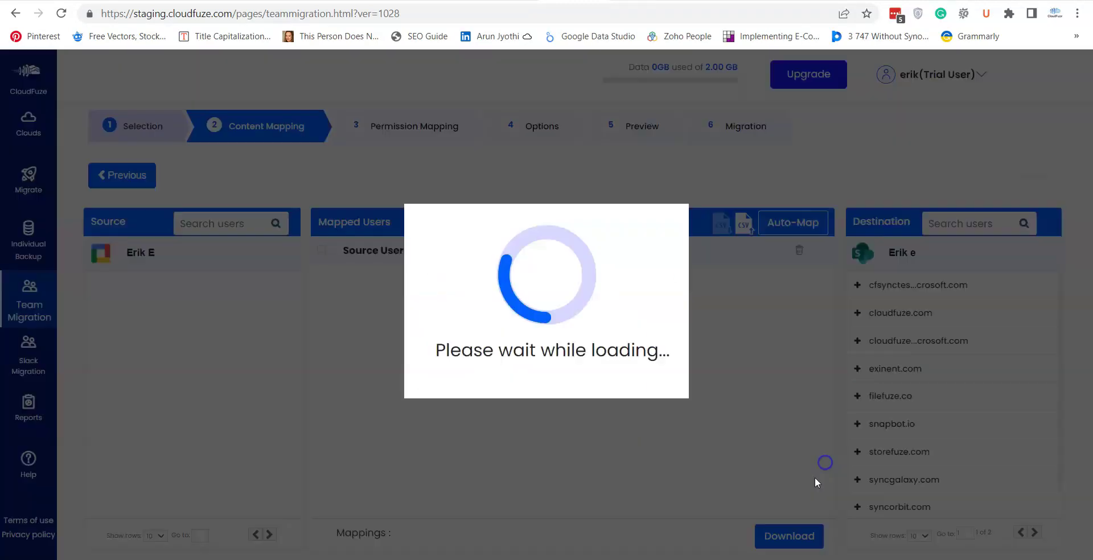
left_click(321, 275)
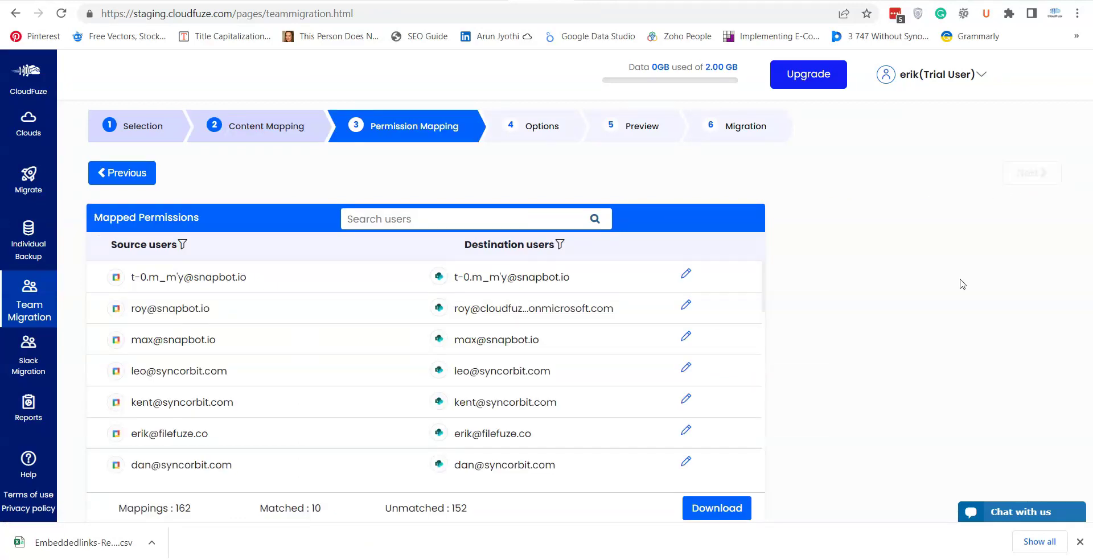
Advance past Permission Mapping and Options, then start the migration from the Preview step
left_click(1031, 174)
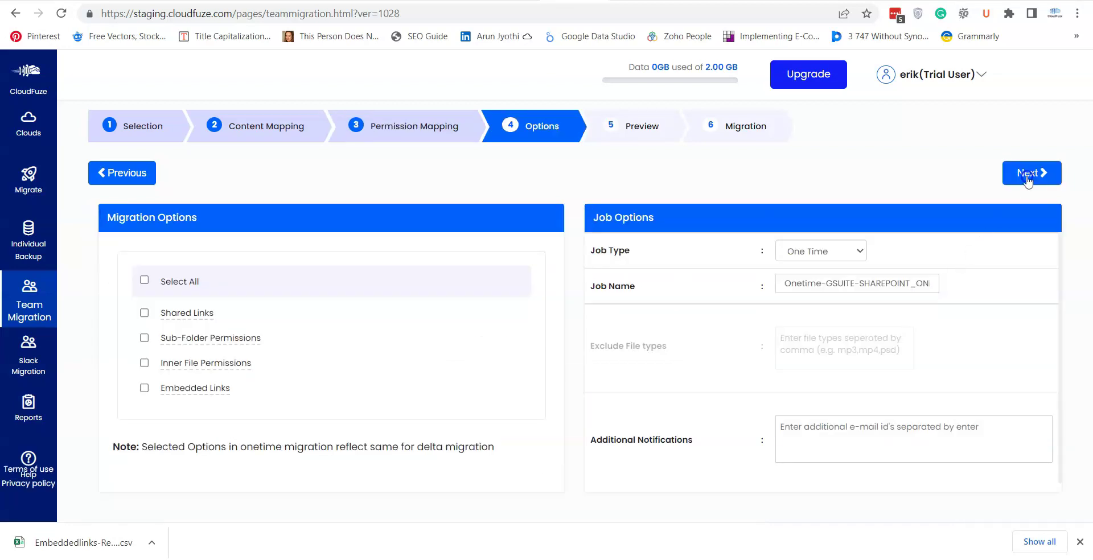
left_click(1027, 178)
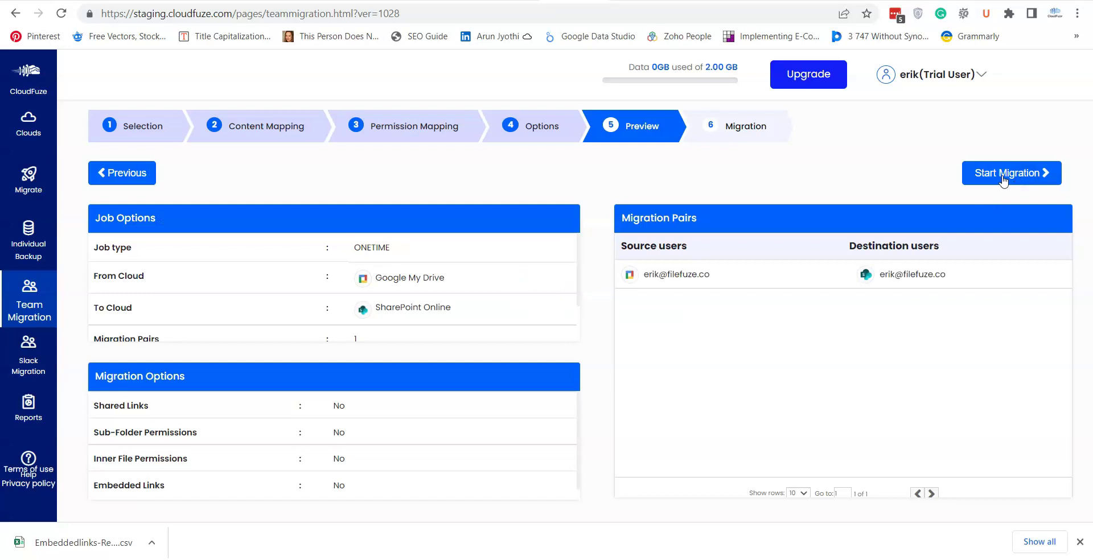
left_click(1003, 179)
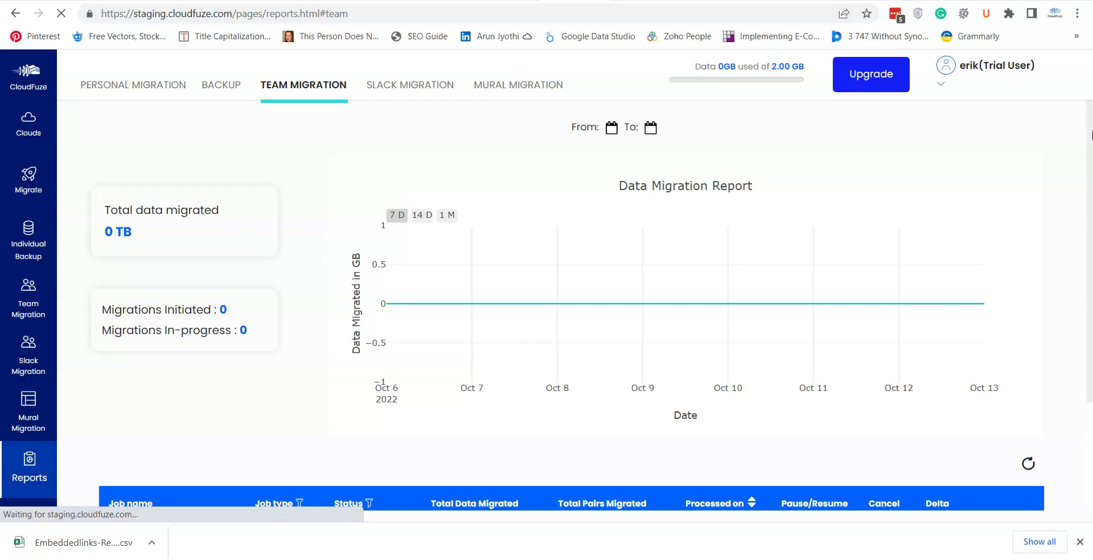
Dismiss the browser's downloads bar and scroll down to the new Oct 13 one-time job in the reports
left_click_drag(1090, 135, 1089, 164)
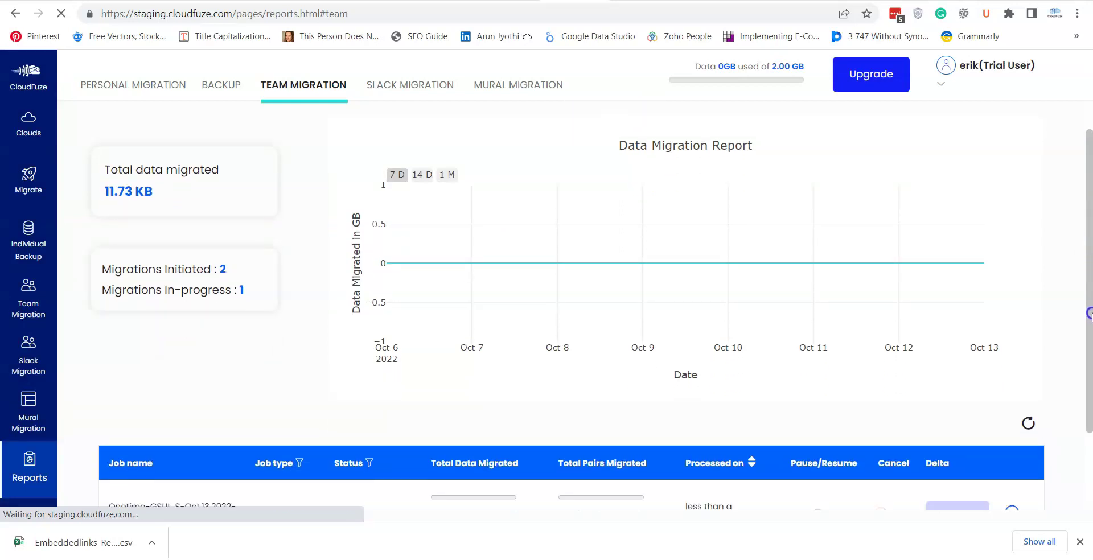
left_click(1079, 542)
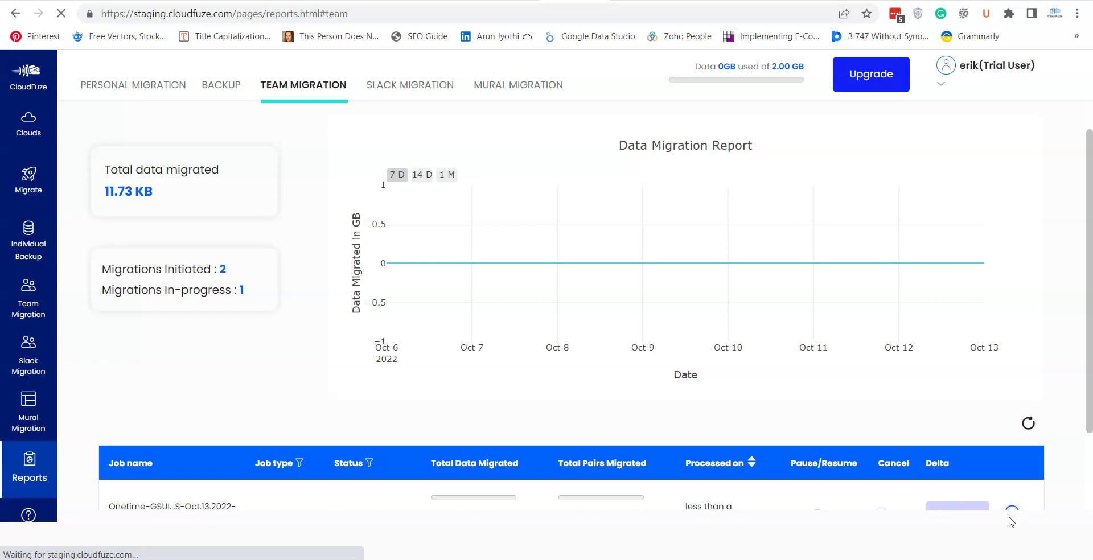
scroll(187, 450, "down", 3)
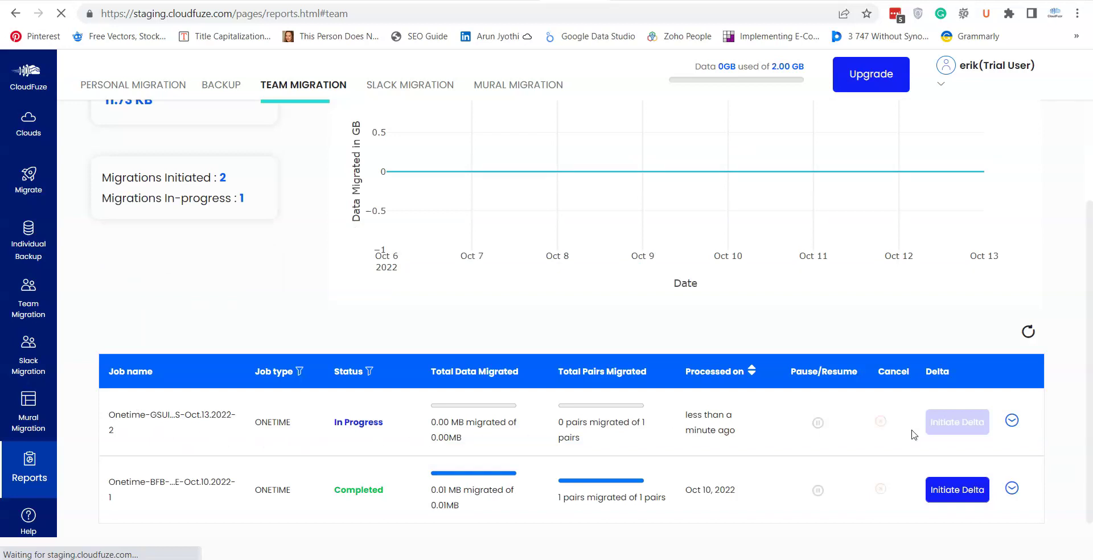
scroll(1088, 256, "down", 2)
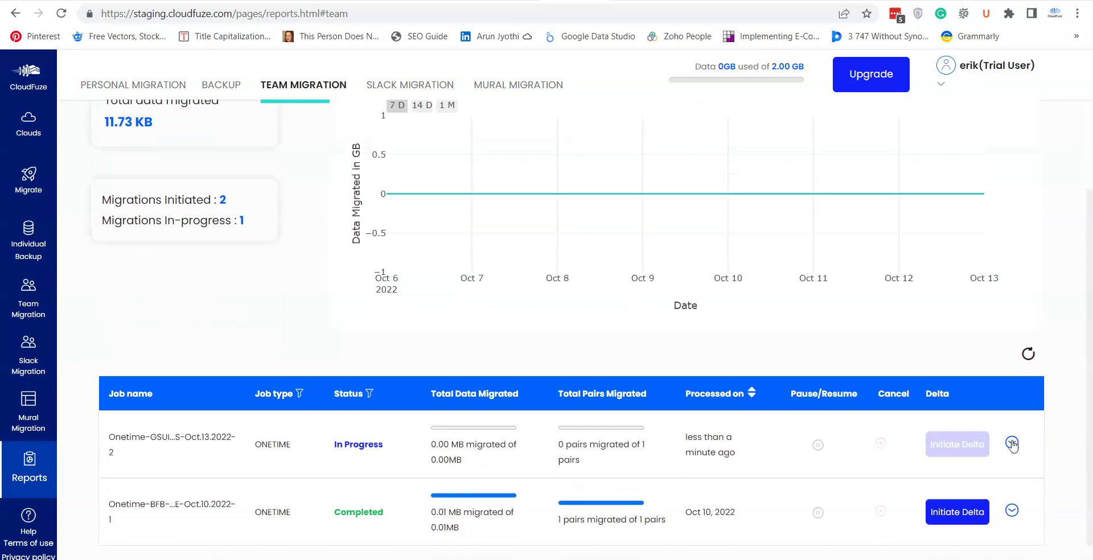
Review the new job's migration pair and its file counts, confirming 1 of 1 pairs migrated, then collapse the details
left_click(1011, 443)
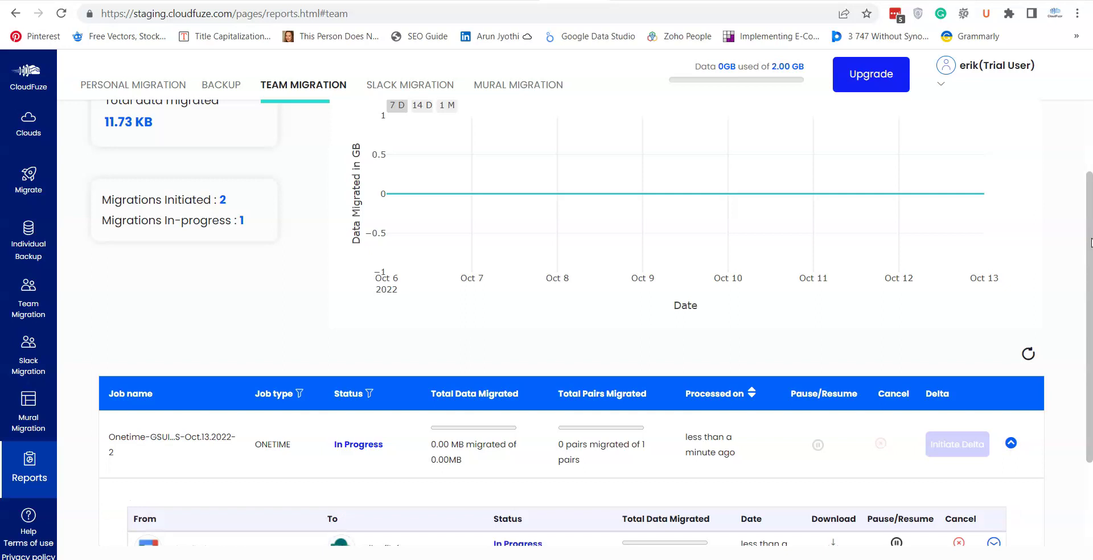
left_click_drag(1090, 242, 1090, 323)
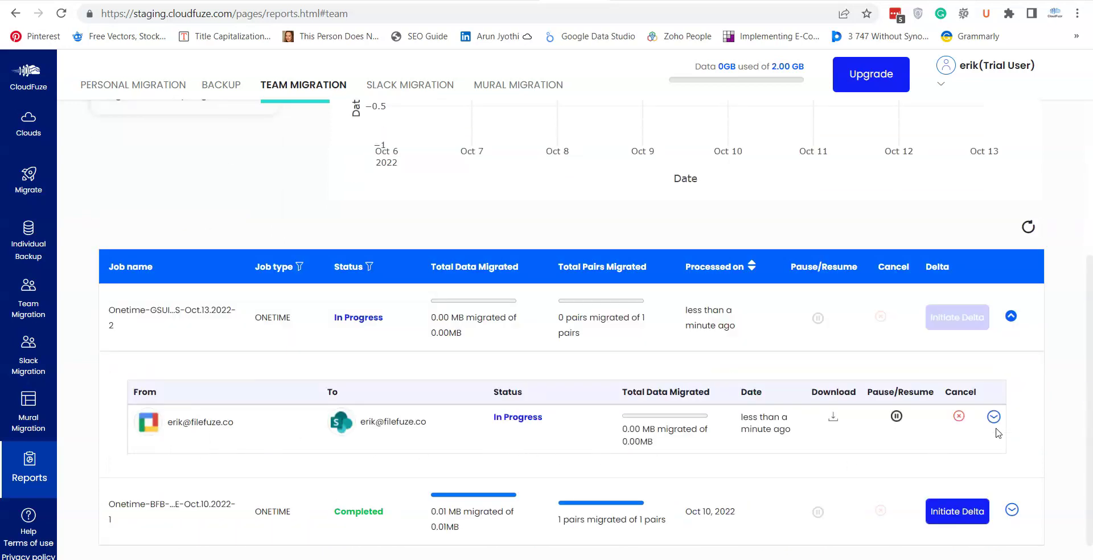
left_click(993, 417)
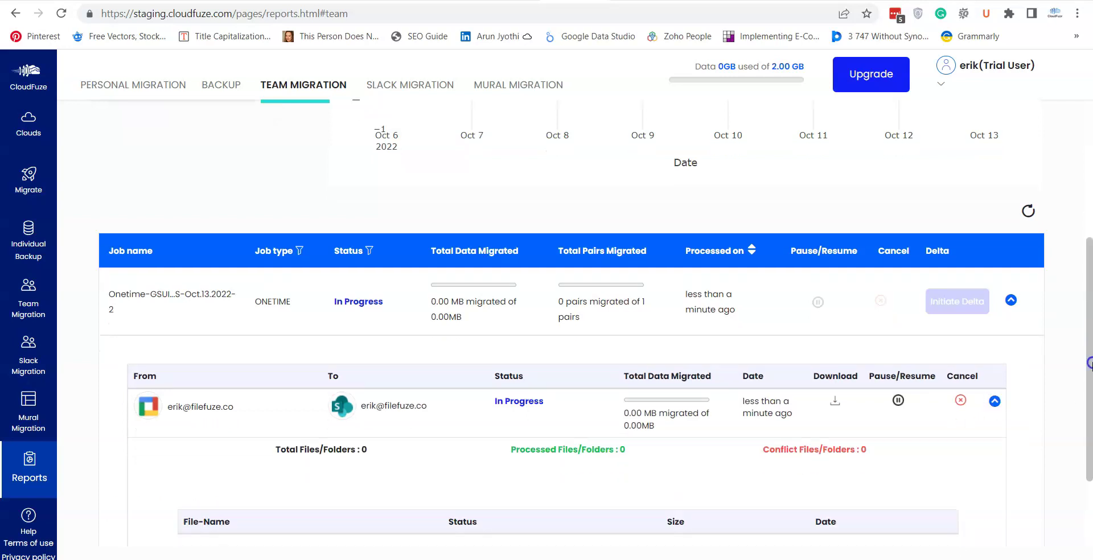
scroll(1088, 411, "down", 2)
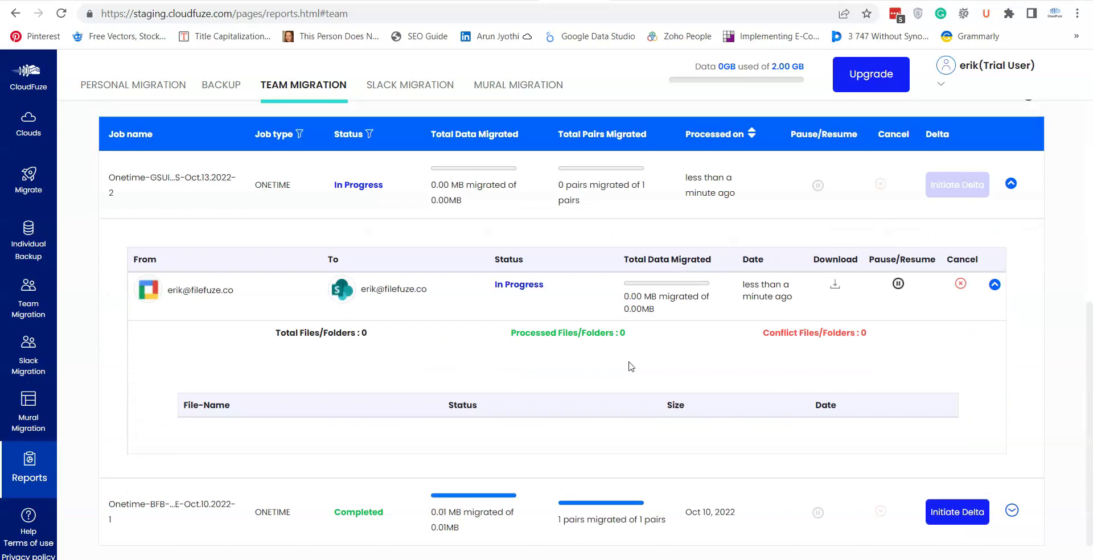
left_click(996, 286)
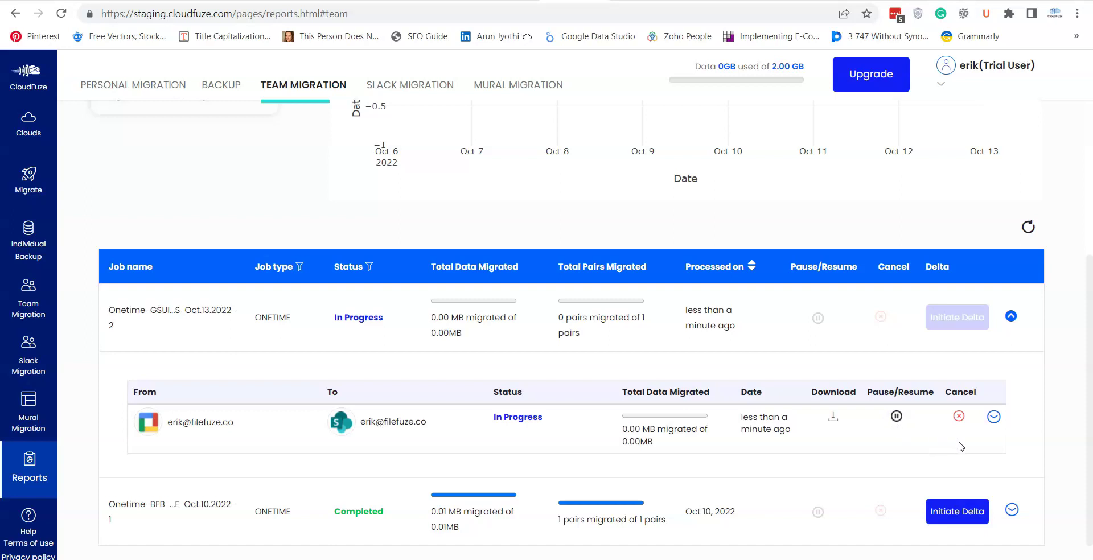
left_click(1012, 316)
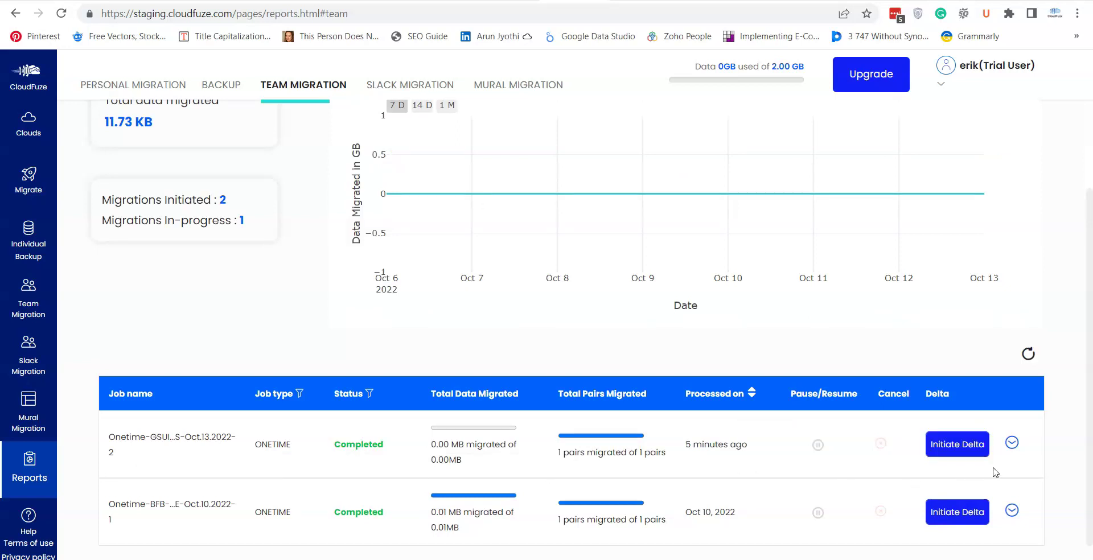
Confirm the completed job's pair is Processed, then switch to the SharePoint Client test Documents library
left_click(1011, 442)
scroll(1091, 300, "down", 2)
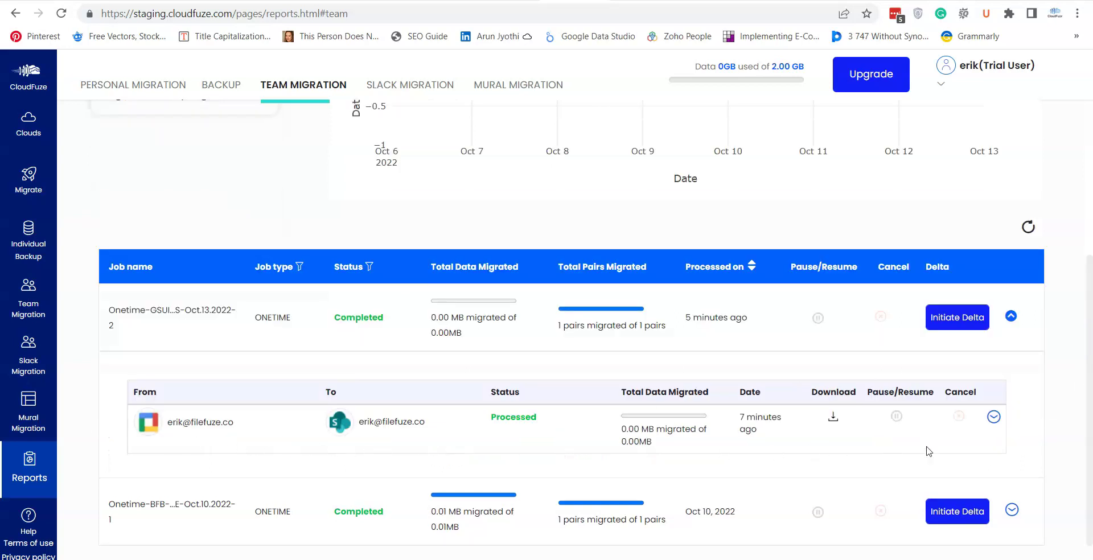
key("alt+Tab")
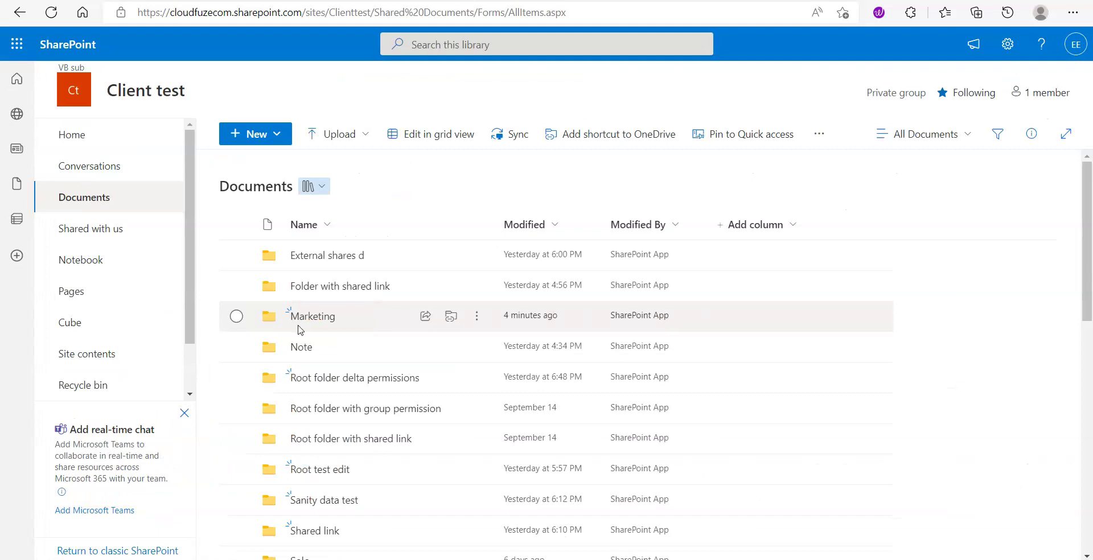
Open Test 1.docx from the migrated Marketing folder and check that its Test 2 and Test 3 links point to Google files
left_click(313, 317)
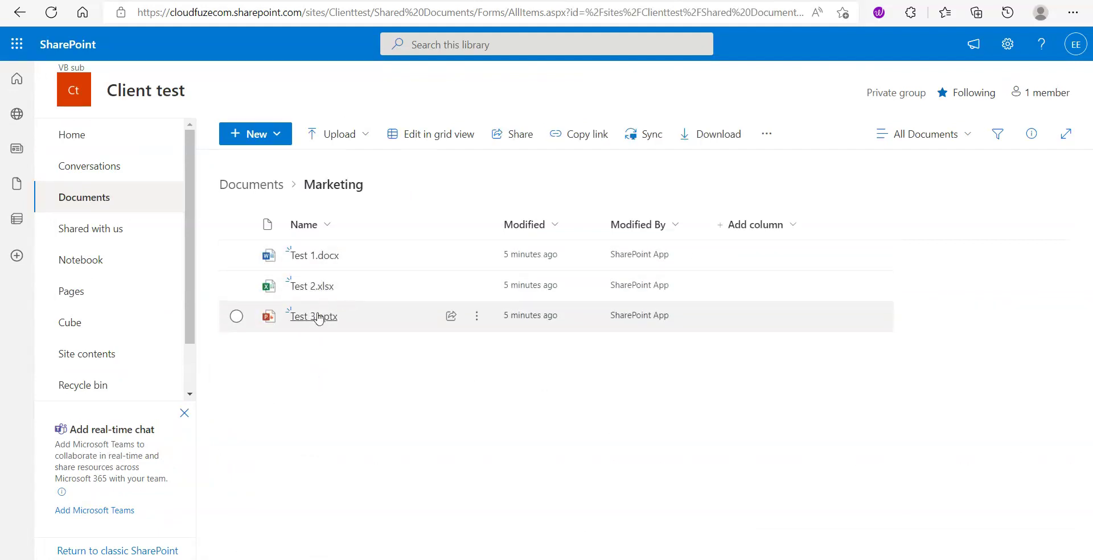
left_click(316, 255)
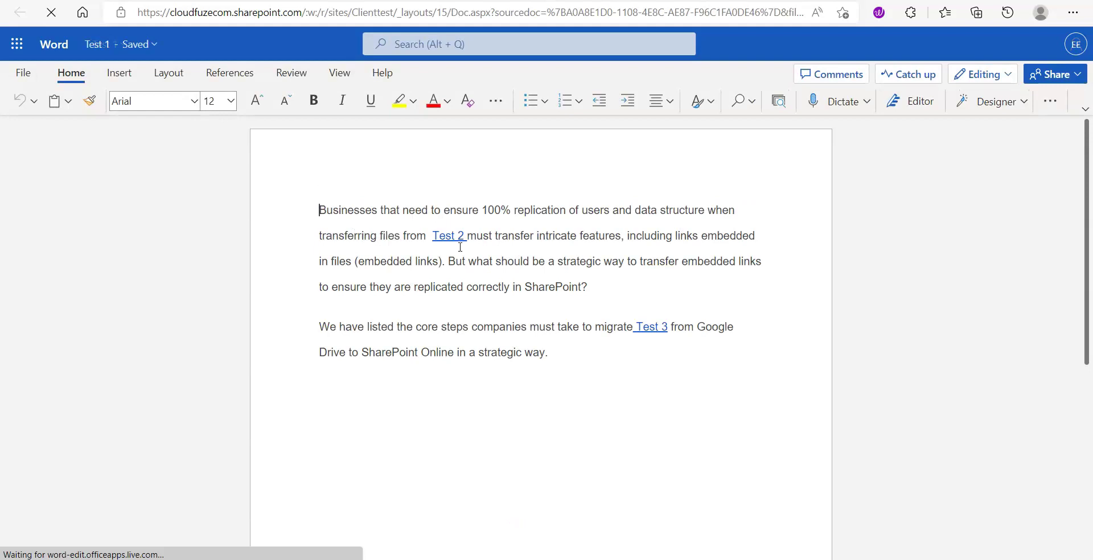
mouse_move(455, 243)
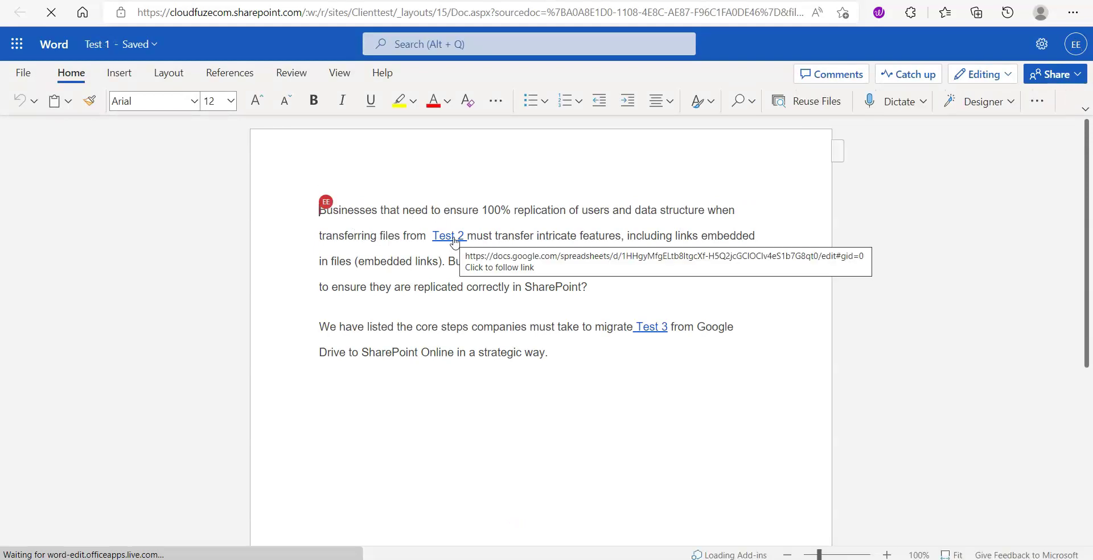
mouse_move(659, 330)
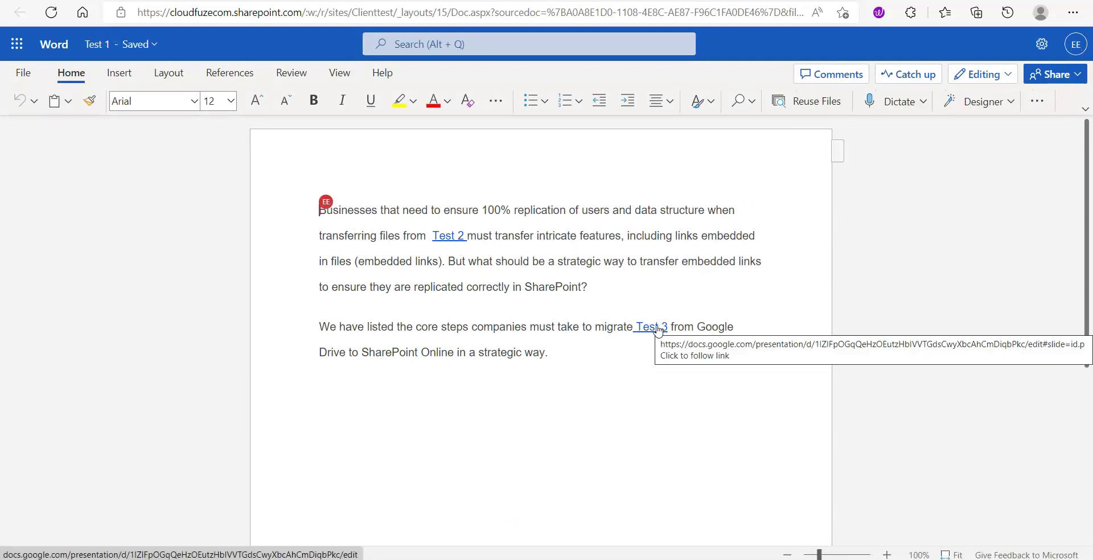